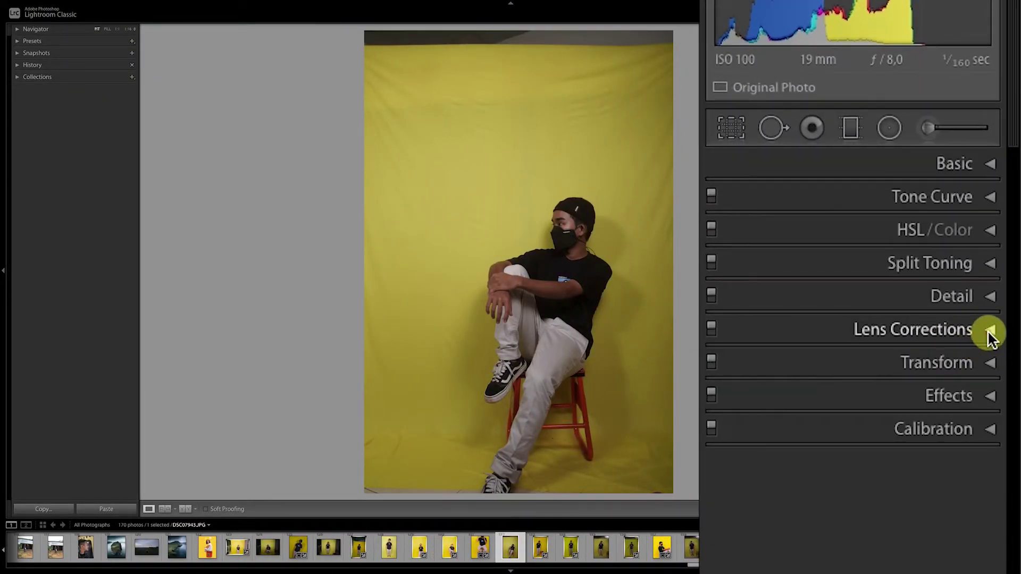
- Apply a manual Lens Corrections distortion amount of +38, pinching the frame edges inward
{"action": "left_click", "coordinate": [985, 329]}
{"action": "left_click", "coordinate": [861, 186]}
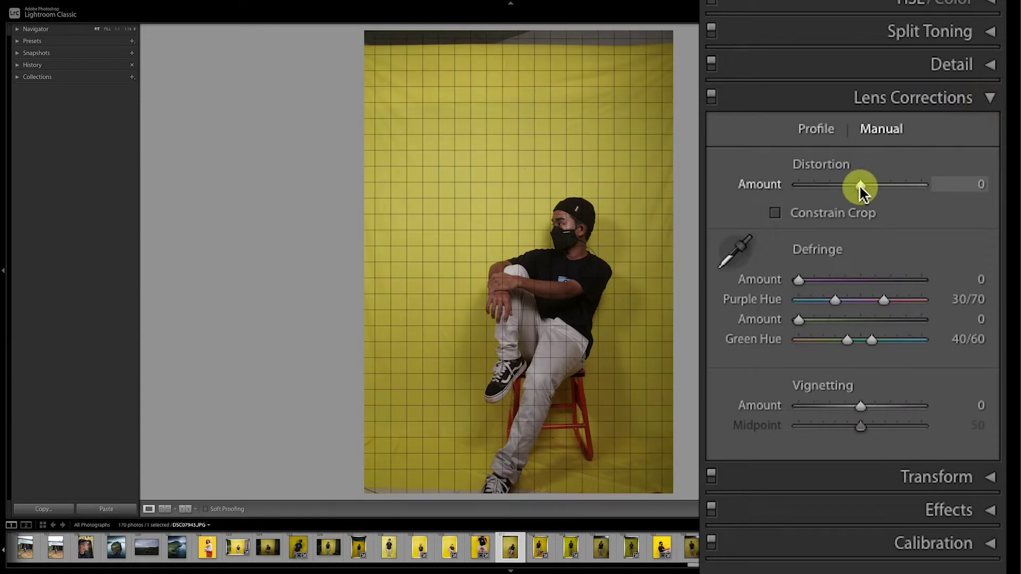
{"action": "left_click_drag", "start_coordinate": [860, 185], "coordinate": [883, 183]}
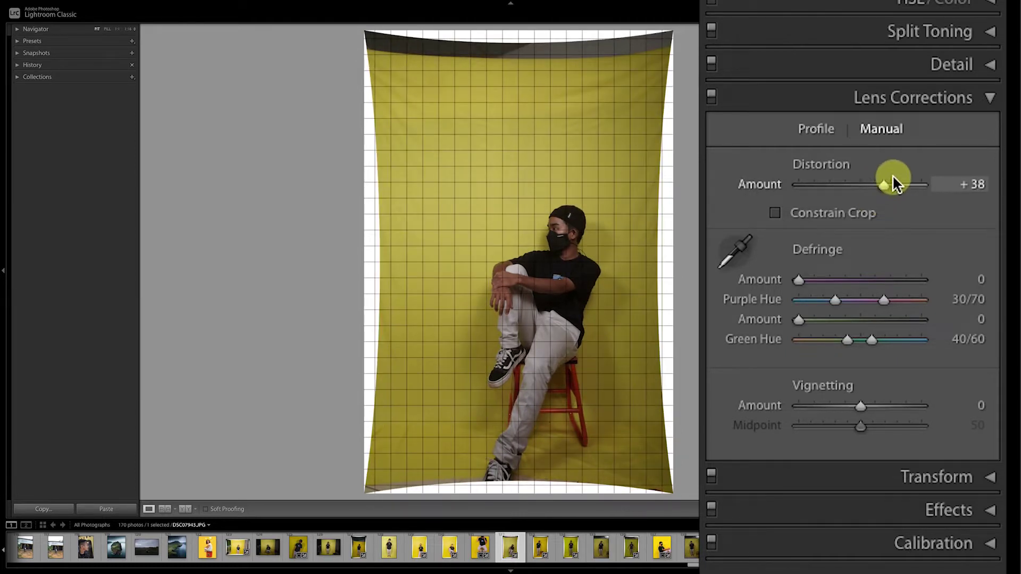
{"action": "left_click_drag", "start_coordinate": [892, 178], "coordinate": [892, 177]}
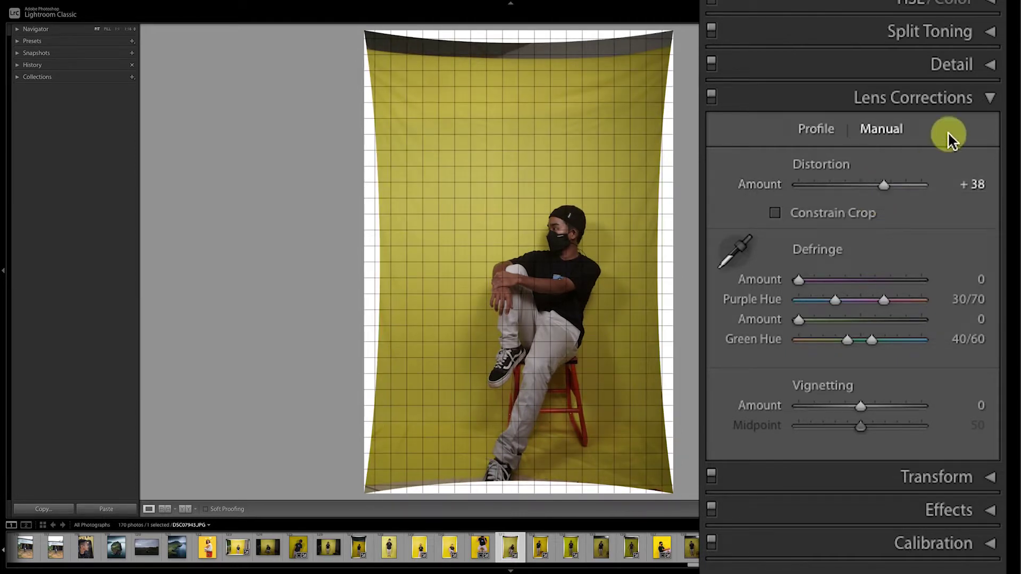
{"action": "left_click", "coordinate": [991, 99]}
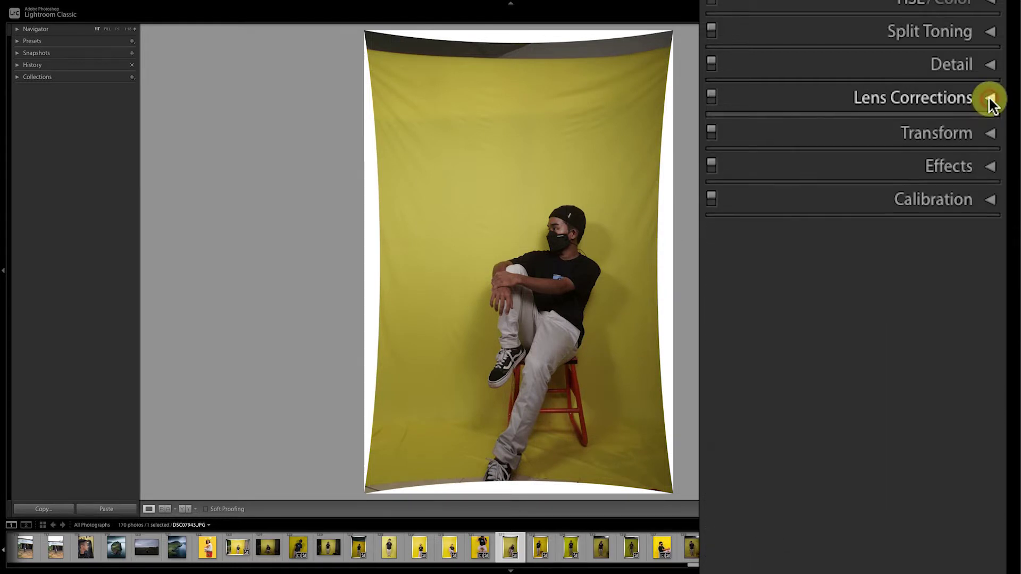
- Set the Transform panel's Vertical perspective slider to +12
{"action": "left_click", "coordinate": [990, 131]}
{"action": "left_click_drag", "start_coordinate": [862, 299], "coordinate": [864, 303]}
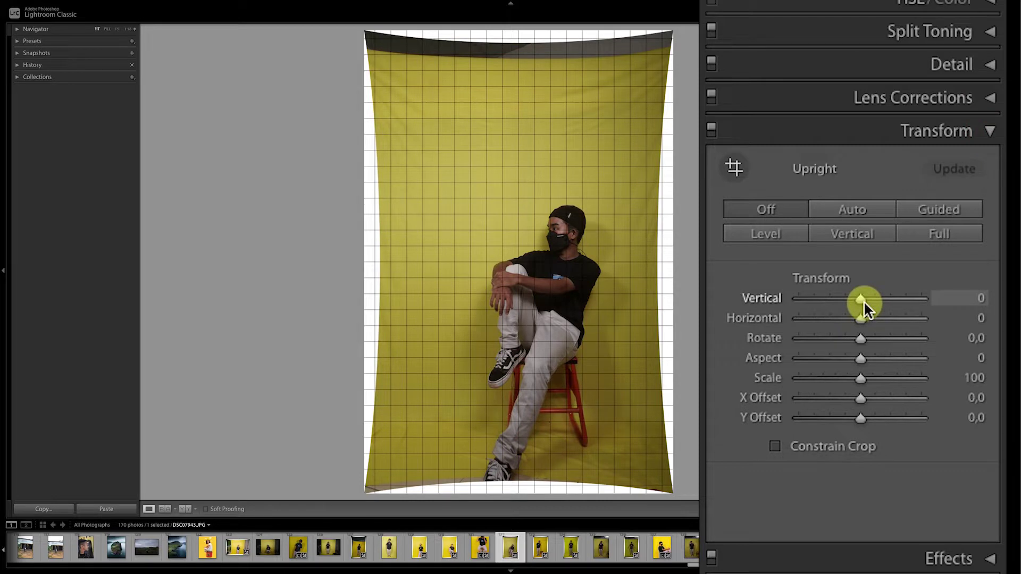
{"action": "left_click_drag", "start_coordinate": [864, 302], "coordinate": [869, 299]}
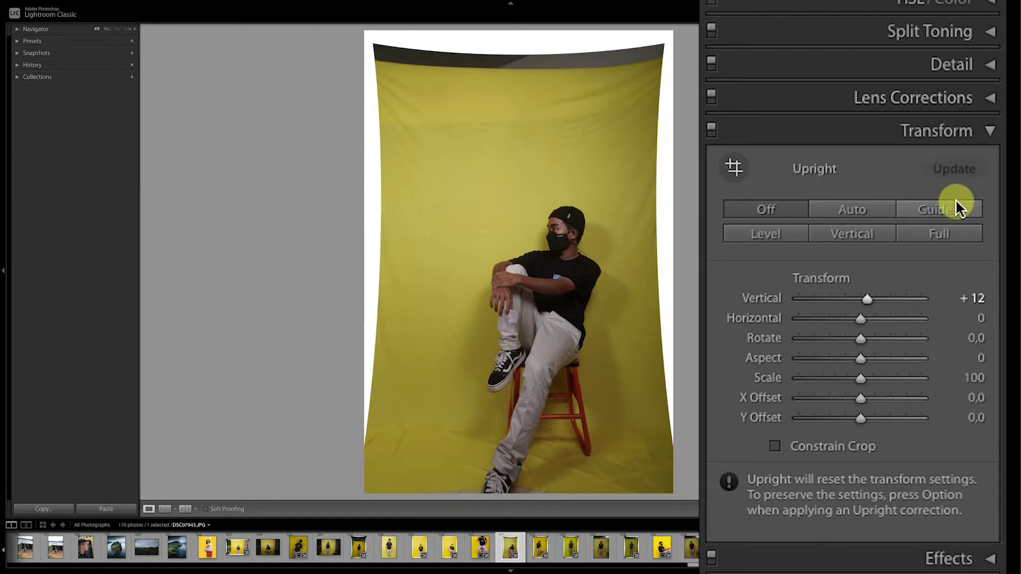
{"action": "left_click", "coordinate": [990, 131]}
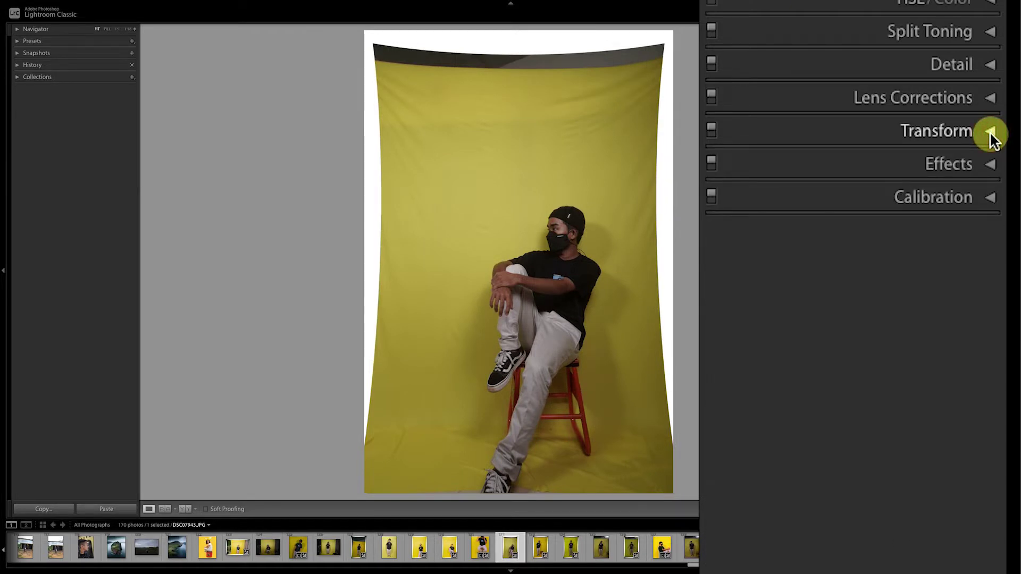
{"action": "scroll", "coordinate": [725, 18], "scroll_direction": "up", "scroll_amount": 3}
- Crop to a locked 4 x 5 / 8 x 10 ratio framing the seated man and his feet
{"action": "scroll", "coordinate": [725, 80], "scroll_direction": "up", "scroll_amount": 3}
{"action": "left_click", "coordinate": [730, 139]}
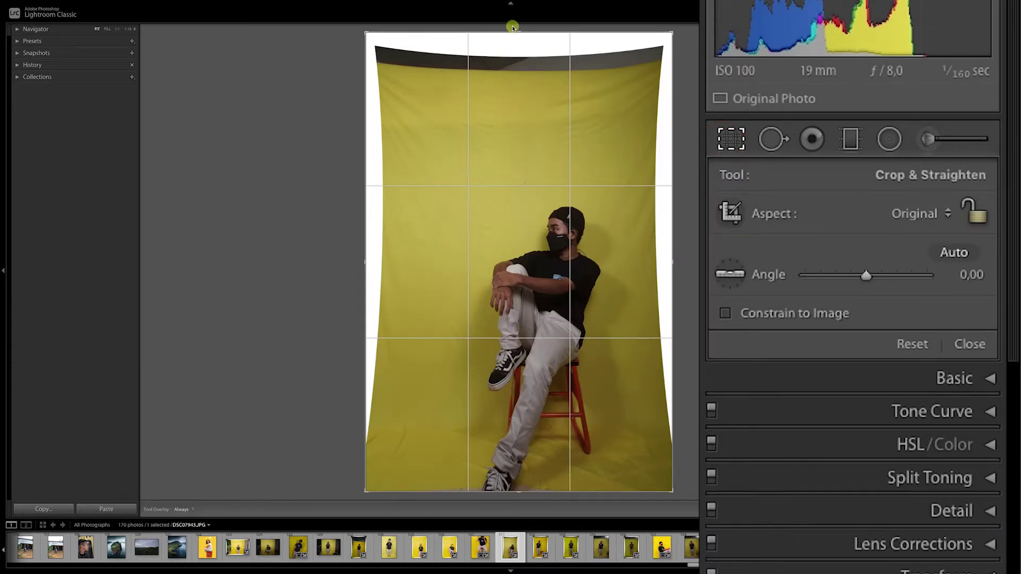
{"action": "left_click_drag", "start_coordinate": [512, 26], "coordinate": [519, 51]}
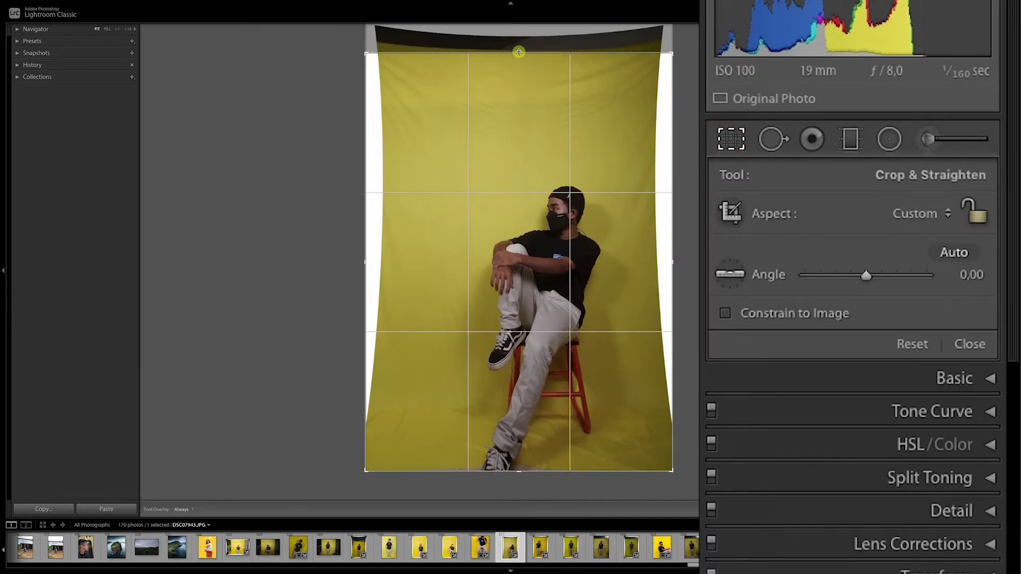
{"action": "left_click", "coordinate": [925, 213]}
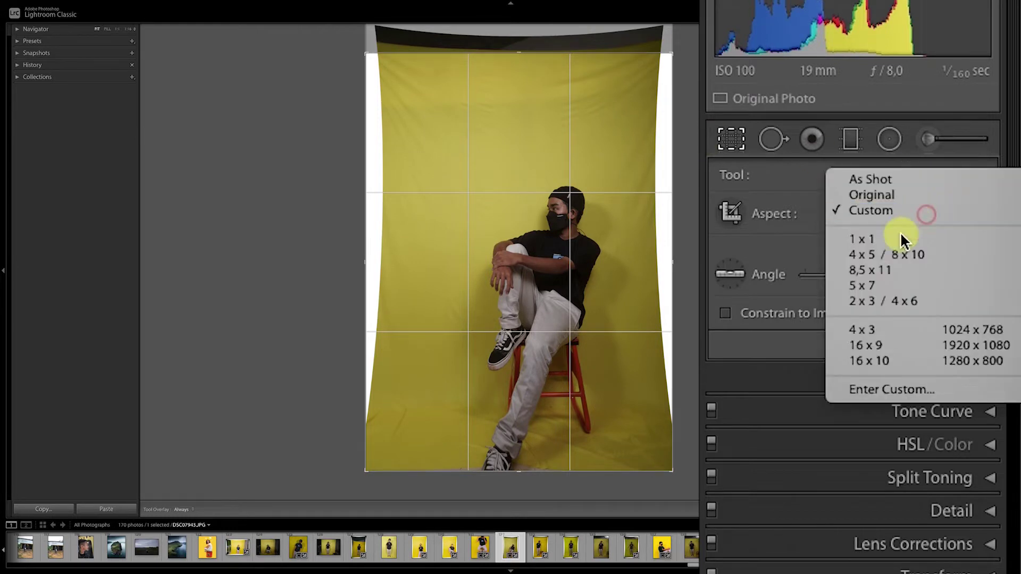
{"action": "left_click", "coordinate": [892, 254]}
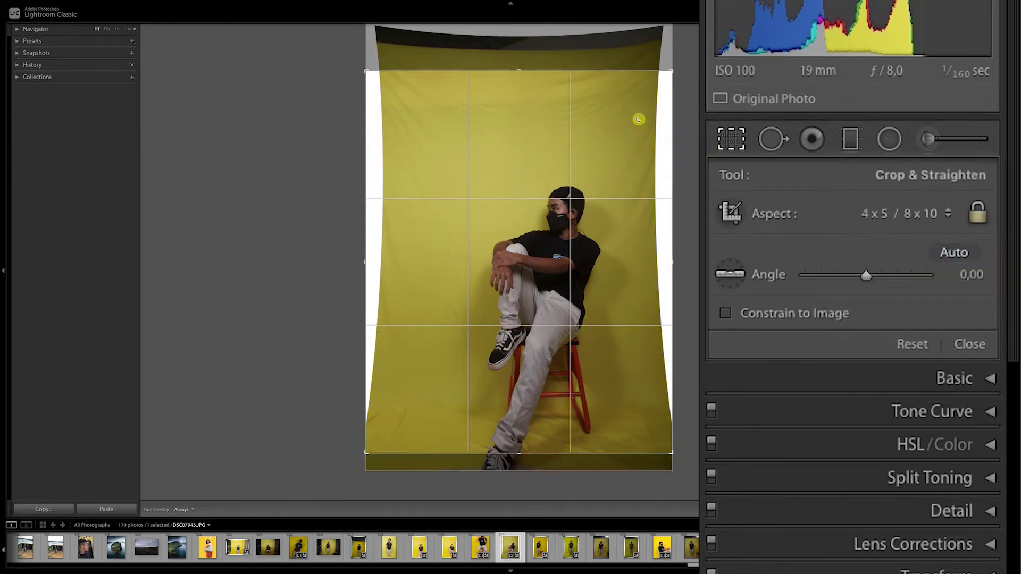
{"action": "left_click_drag", "start_coordinate": [519, 71], "coordinate": [518, 94]}
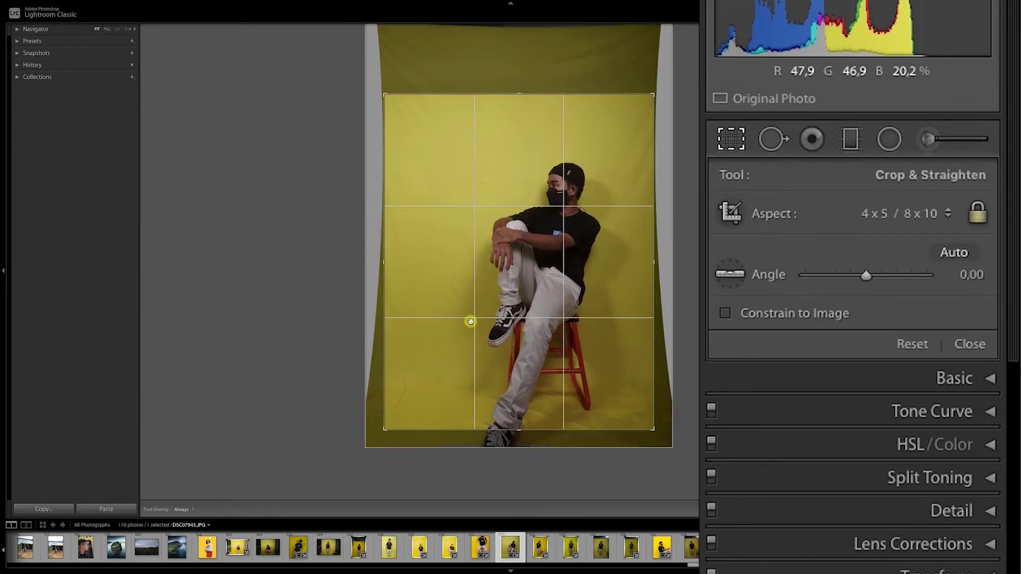
{"action": "left_click_drag", "start_coordinate": [518, 431], "coordinate": [519, 435]}
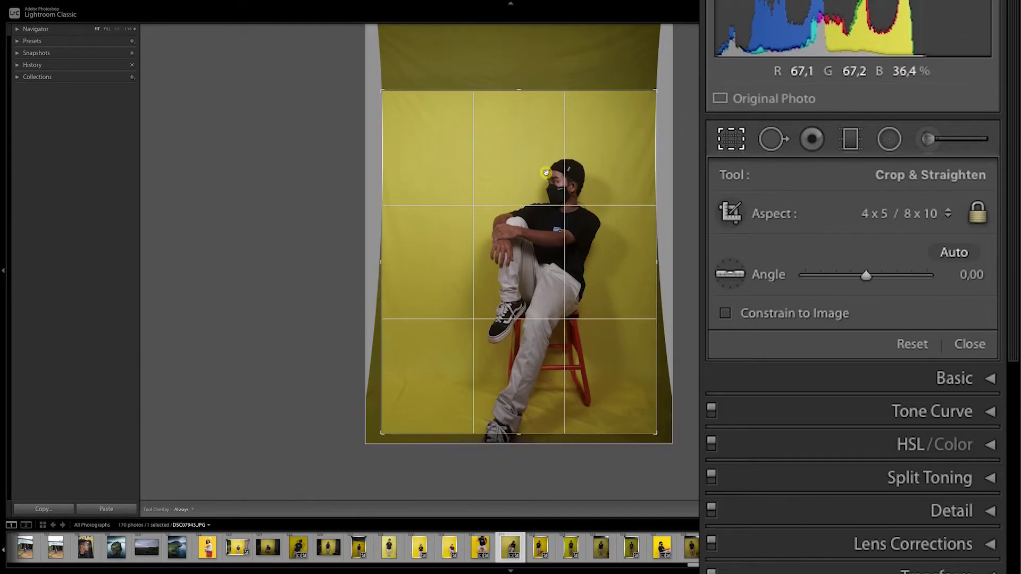
{"action": "left_click_drag", "start_coordinate": [519, 89], "coordinate": [519, 92]}
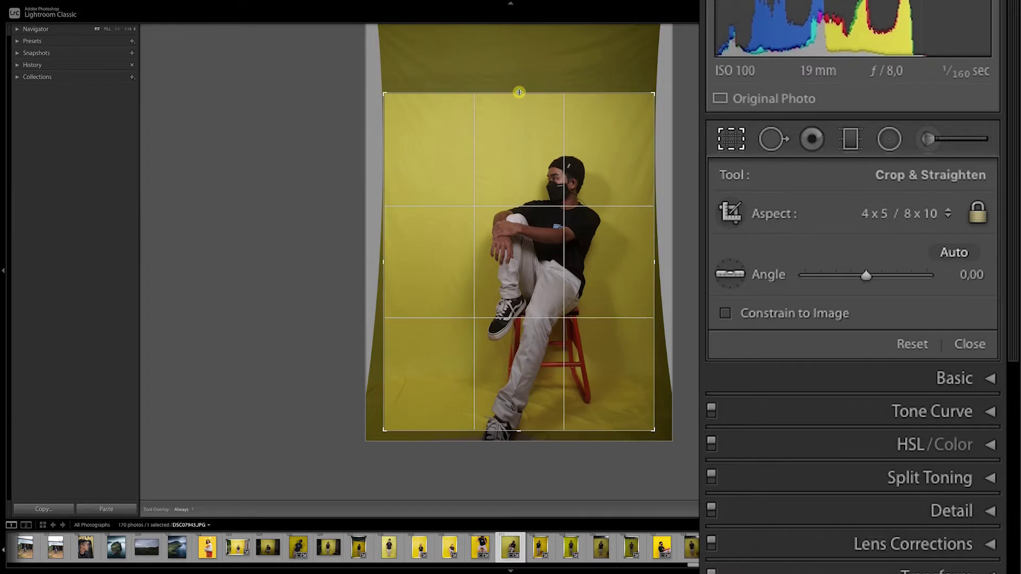
{"action": "key", "text": "Return"}
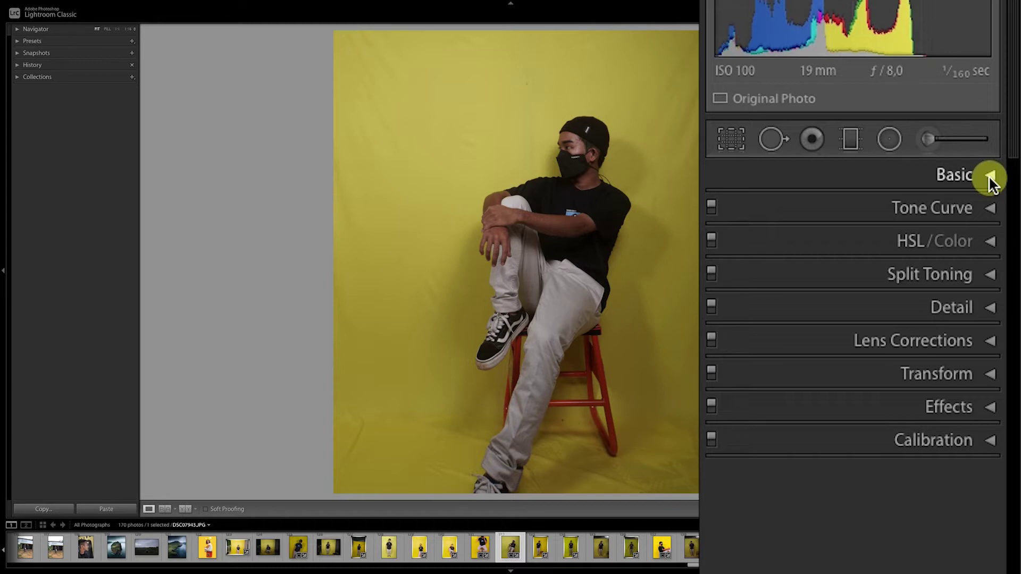
- In the Basic panel, set tint +21, exposure +0.85, contrast and highlights −100, shadows +13
{"action": "left_click", "coordinate": [990, 178]}
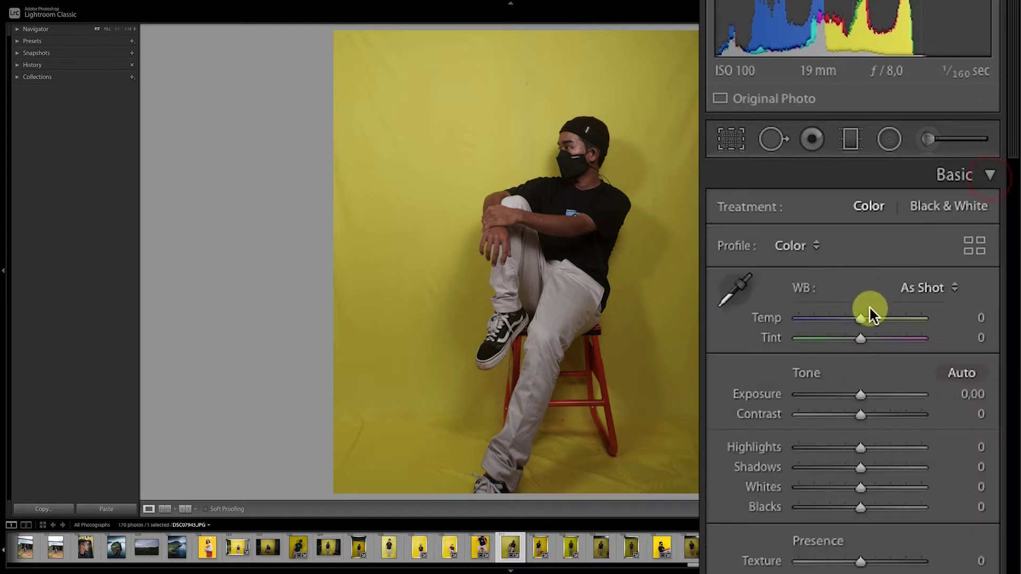
{"action": "scroll", "coordinate": [869, 309], "scroll_direction": "down", "scroll_amount": 1}
{"action": "scroll", "coordinate": [869, 309], "scroll_direction": "down", "scroll_amount": 3}
{"action": "scroll", "coordinate": [868, 219], "scroll_direction": "down", "scroll_amount": 2}
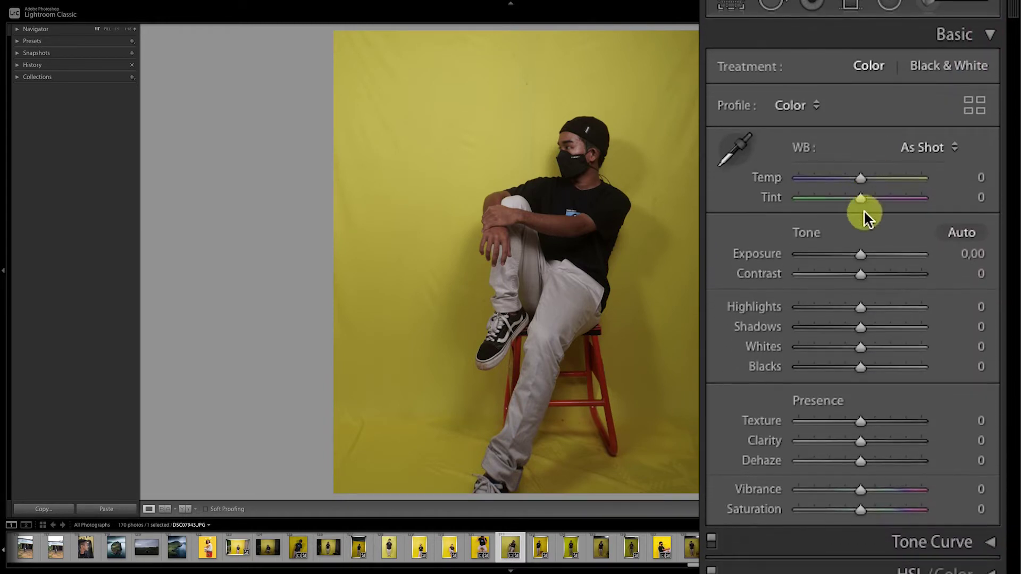
{"action": "left_click_drag", "start_coordinate": [863, 200], "coordinate": [875, 197]}
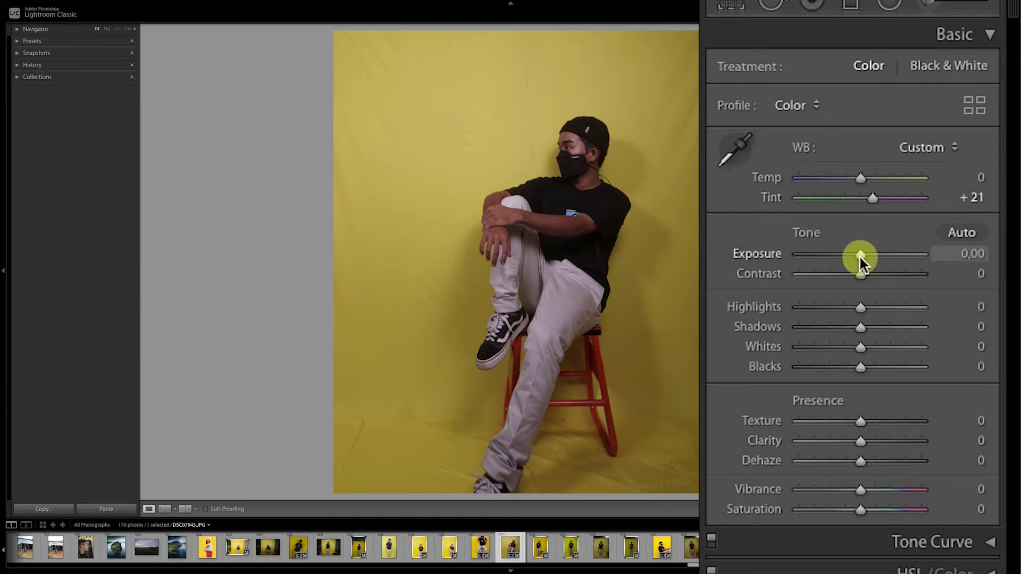
{"action": "left_click_drag", "start_coordinate": [861, 256], "coordinate": [870, 256]}
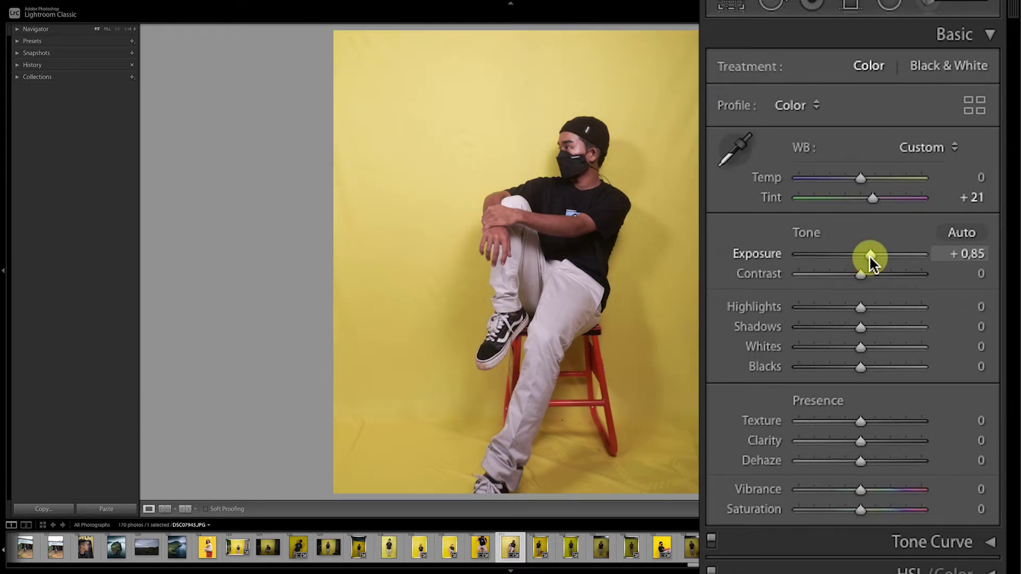
{"action": "left_click_drag", "start_coordinate": [861, 274], "coordinate": [701, 276]}
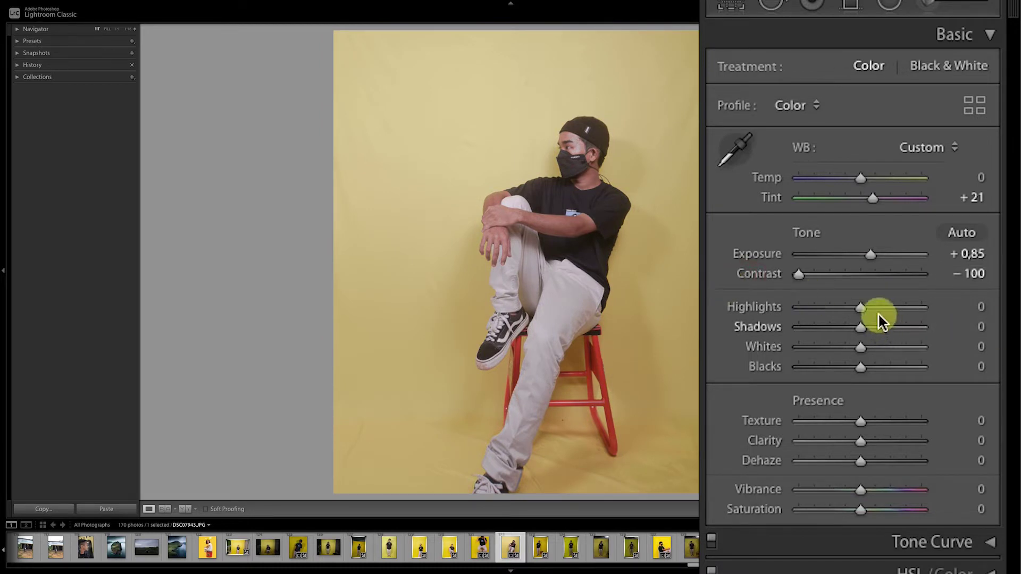
{"action": "left_click_drag", "start_coordinate": [862, 309], "coordinate": [702, 307]}
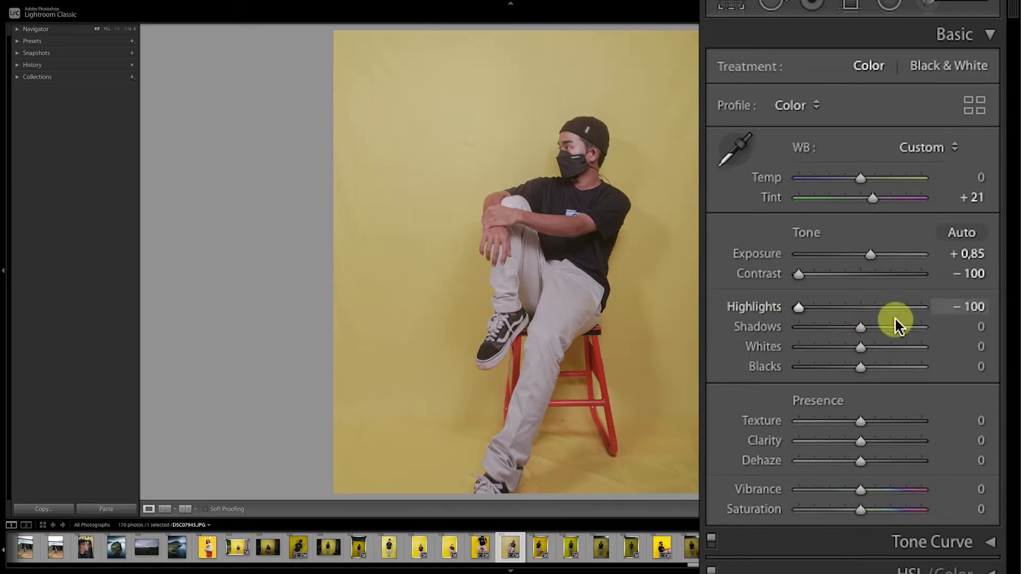
{"action": "mouse_move", "coordinate": [860, 327]}
{"action": "left_mouse_down"}
{"action": "mouse_move", "coordinate": [872, 331]}
{"action": "mouse_move", "coordinate": [867, 323]}
{"action": "left_mouse_up"}
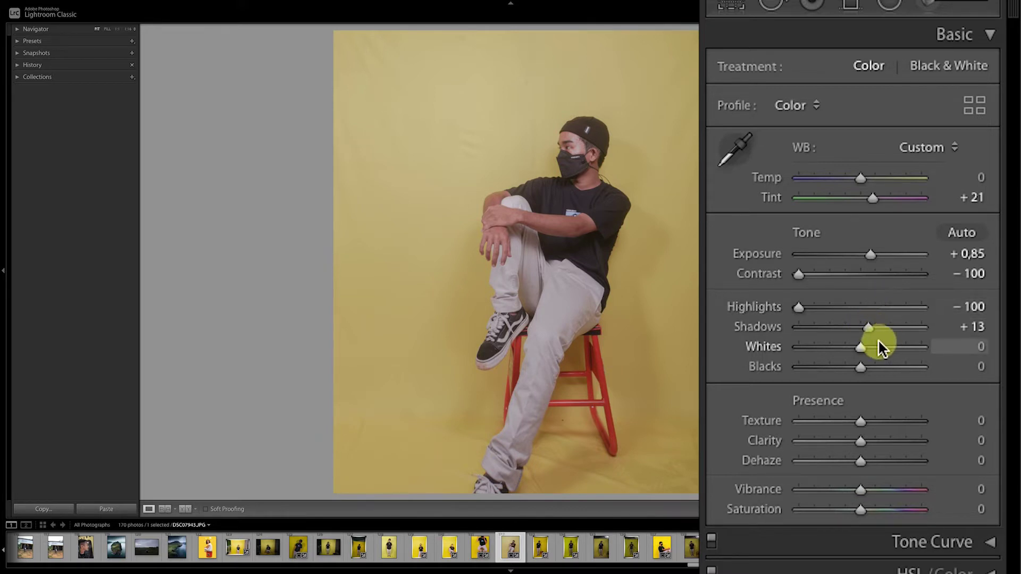
- Drop Basic whites to −100 and blacks to −42; set texture +11, clarity −40, dehaze +28, vibrance +21
{"action": "left_click_drag", "start_coordinate": [861, 347], "coordinate": [787, 345]}
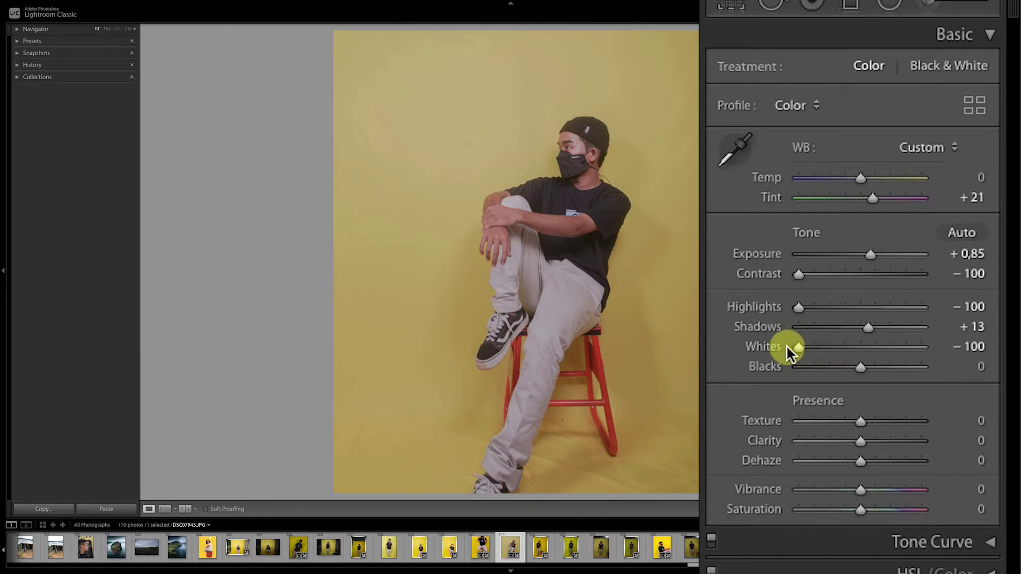
{"action": "left_click_drag", "start_coordinate": [864, 367], "coordinate": [838, 360]}
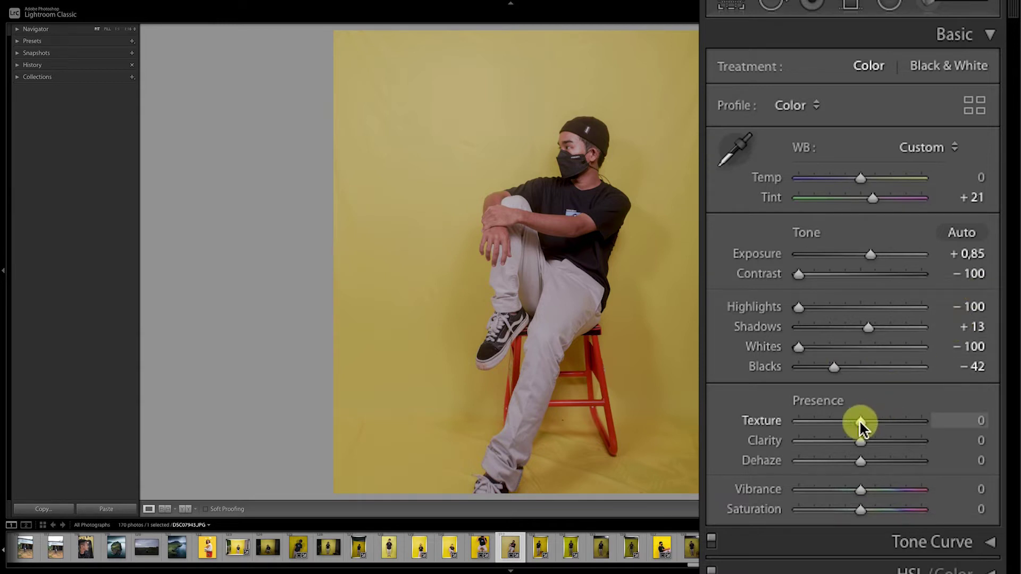
{"action": "left_click_drag", "start_coordinate": [860, 420], "coordinate": [866, 419]}
{"action": "left_click_drag", "start_coordinate": [859, 440], "coordinate": [834, 444]}
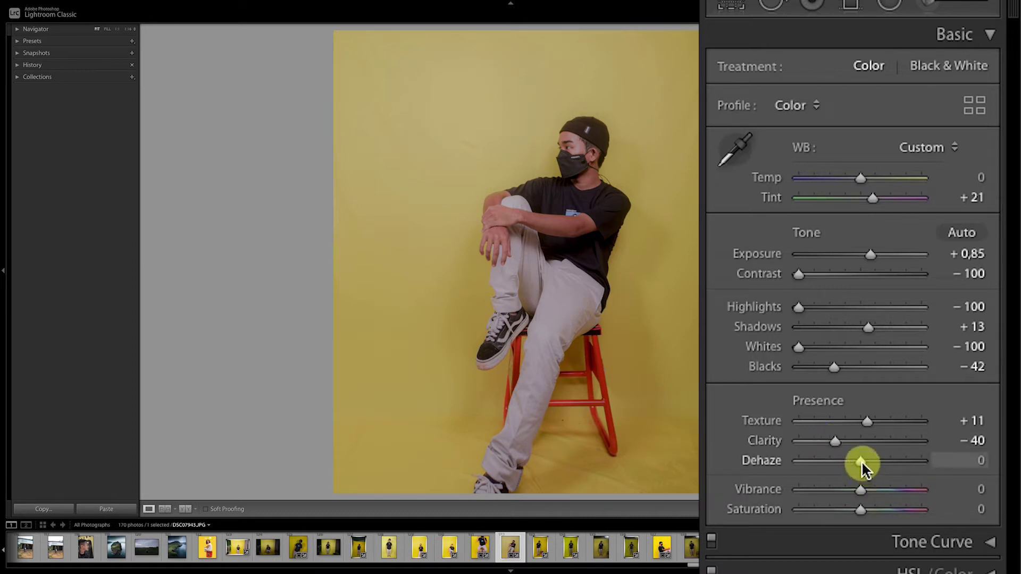
{"action": "left_click_drag", "start_coordinate": [861, 460], "coordinate": [879, 458]}
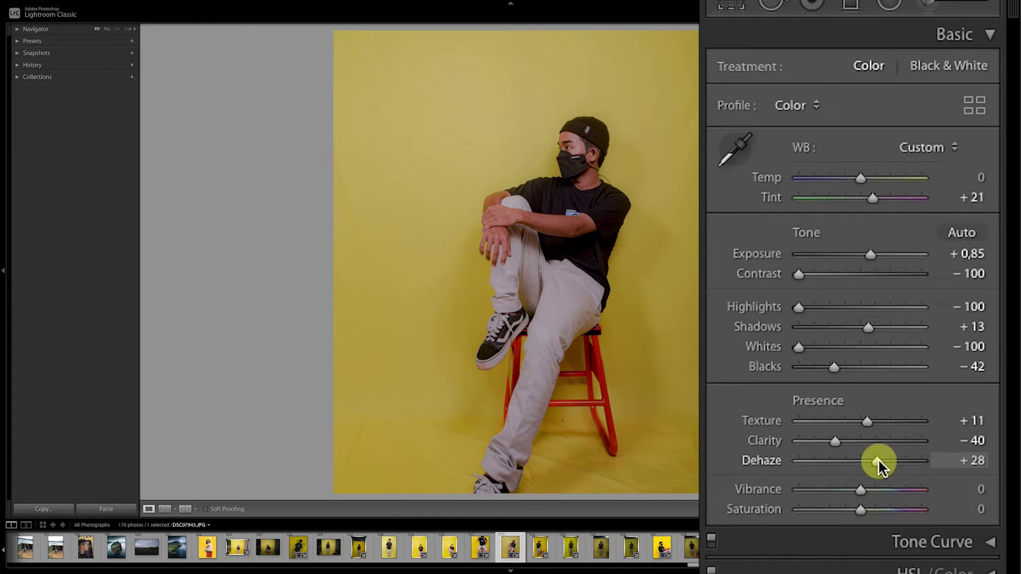
{"action": "left_click_drag", "start_coordinate": [861, 490], "coordinate": [871, 485]}
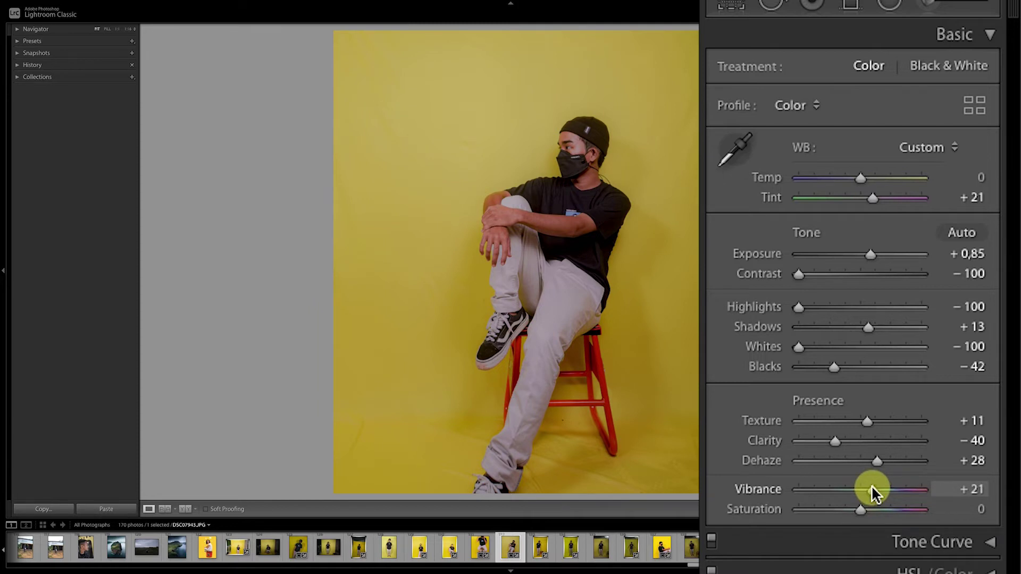
{"action": "scroll", "coordinate": [904, 452], "scroll_direction": "down", "scroll_amount": 3}
- On the Red, Green and Blue point curves, pull down the shadows and raise the highlights
{"action": "left_click", "coordinate": [975, 417]}
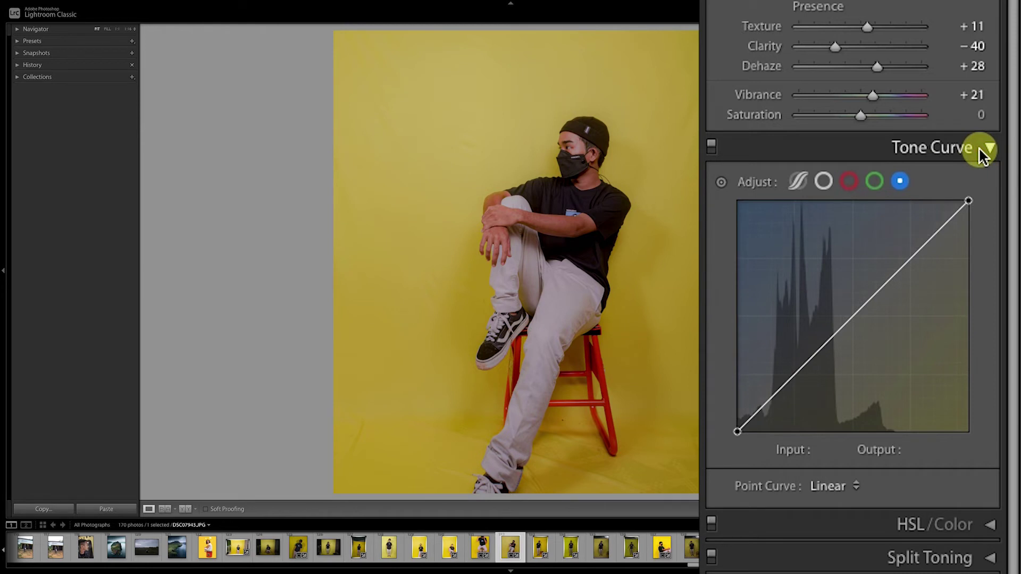
{"action": "left_click", "coordinate": [851, 181]}
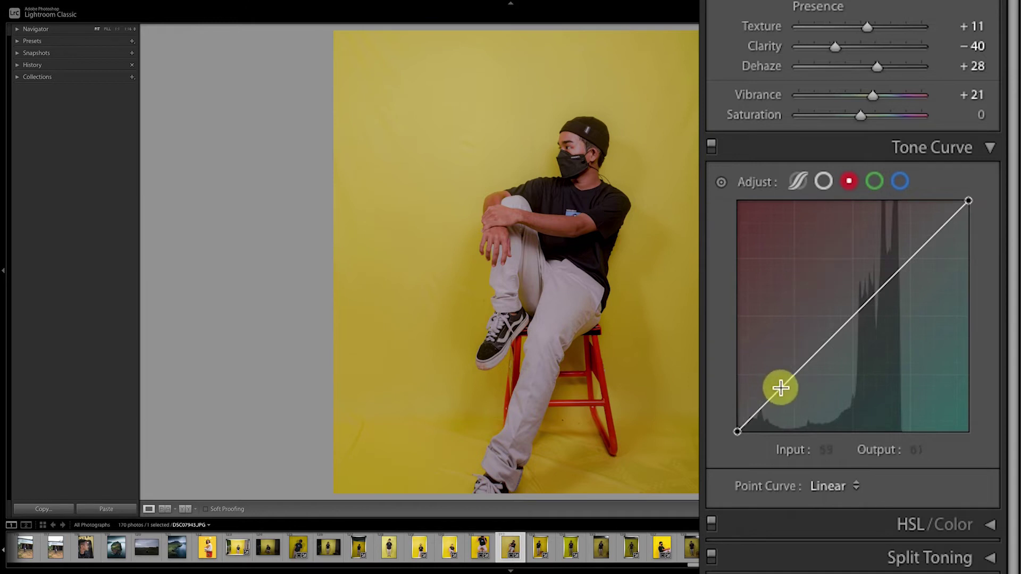
{"action": "left_click_drag", "start_coordinate": [780, 388], "coordinate": [777, 403]}
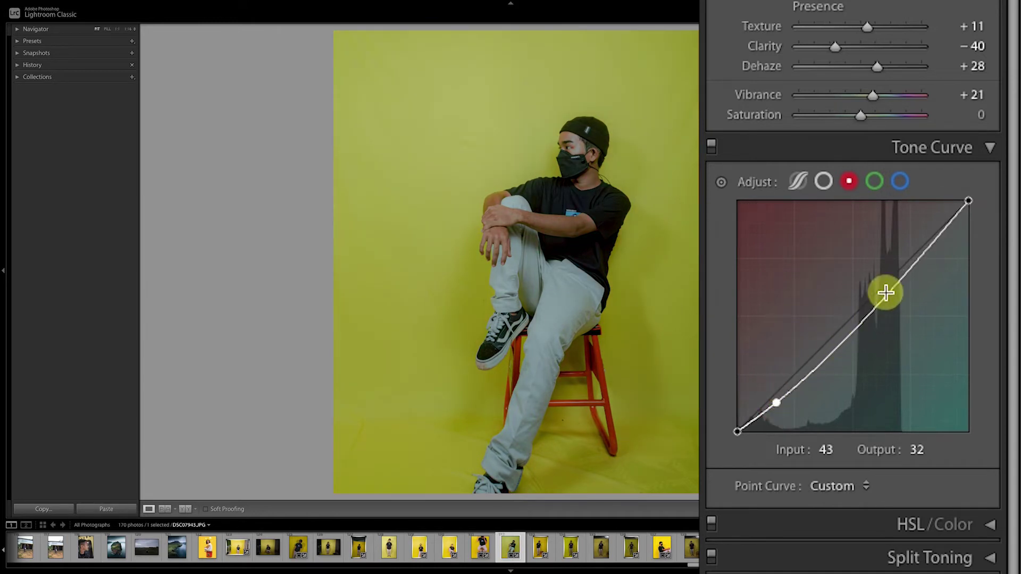
{"action": "left_click_drag", "start_coordinate": [921, 255], "coordinate": [915, 246]}
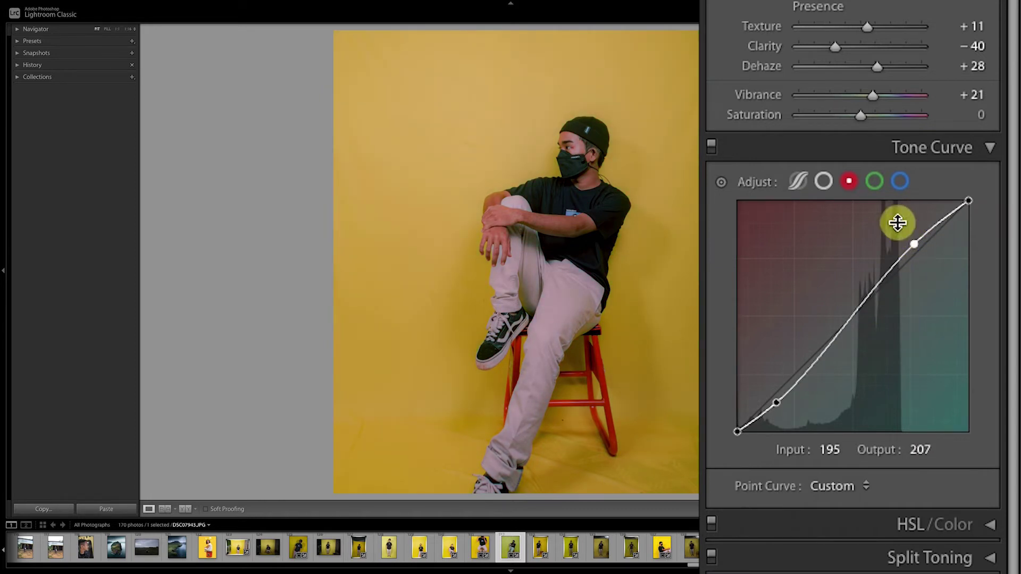
{"action": "left_click", "coordinate": [875, 181]}
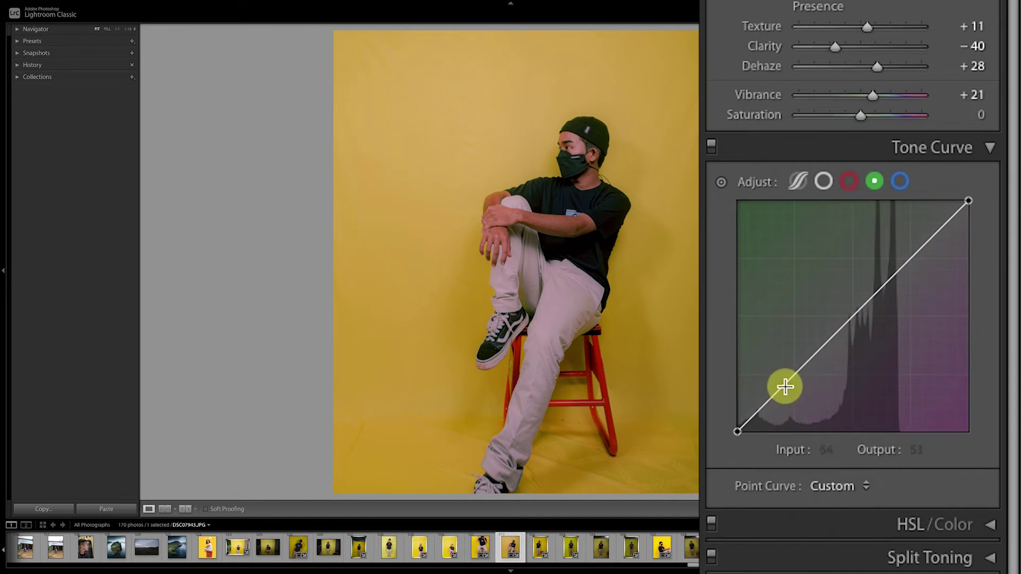
{"action": "left_click_drag", "start_coordinate": [784, 386], "coordinate": [786, 388]}
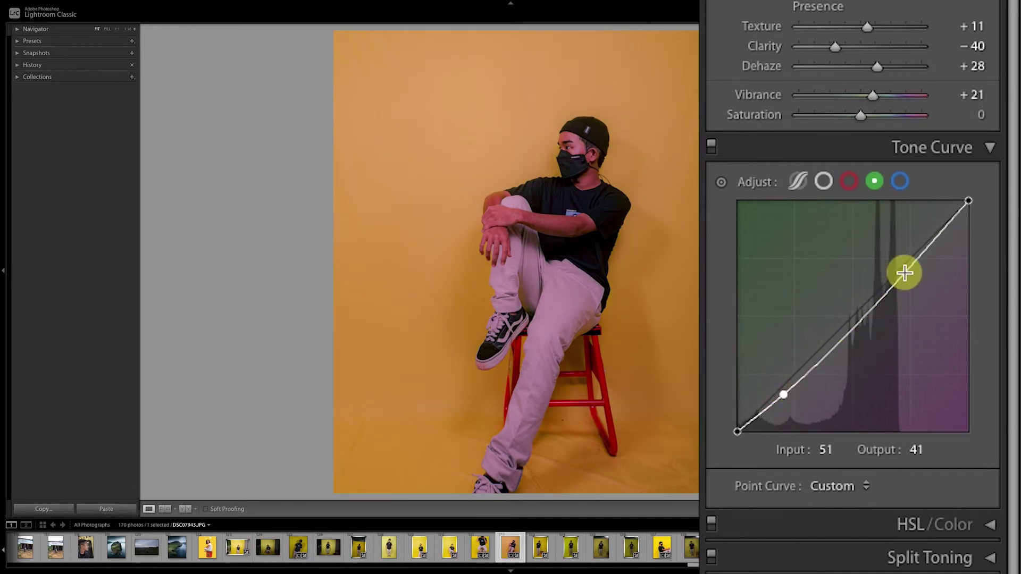
{"action": "left_click_drag", "start_coordinate": [906, 269], "coordinate": [899, 258]}
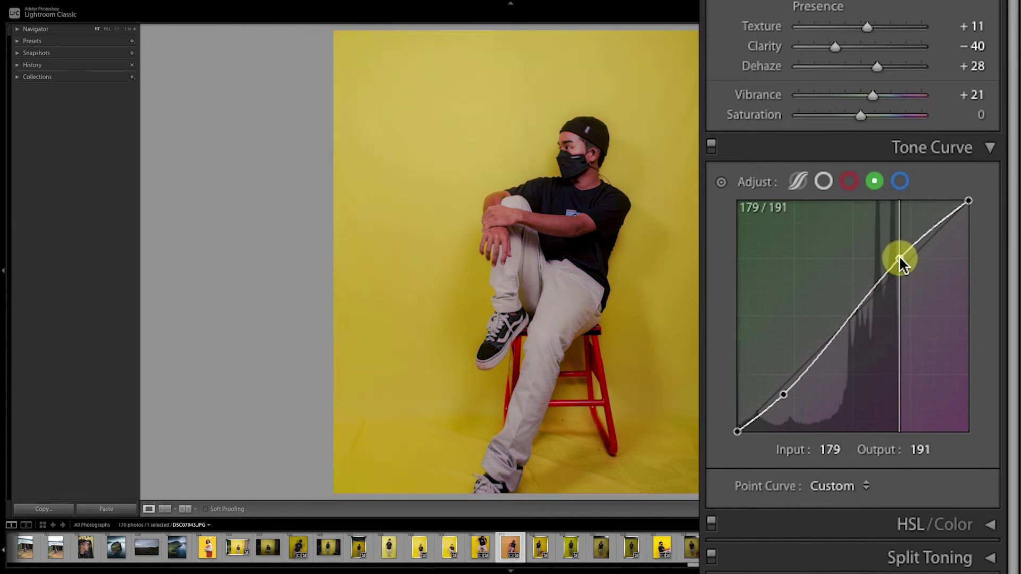
{"action": "left_click", "coordinate": [900, 182]}
{"action": "left_click_drag", "start_coordinate": [776, 392], "coordinate": [776, 397]}
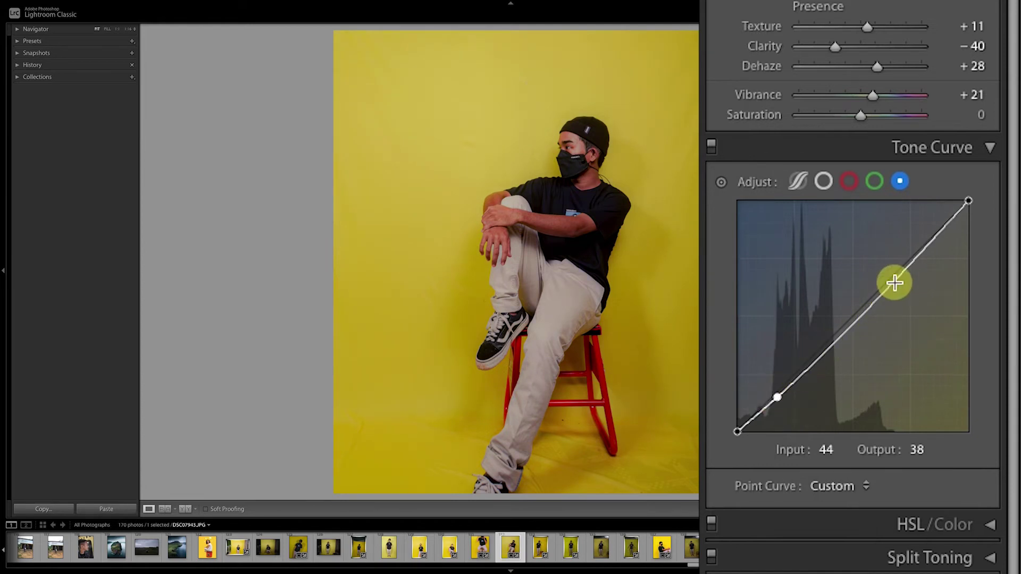
{"action": "left_click_drag", "start_coordinate": [916, 259], "coordinate": [909, 252]}
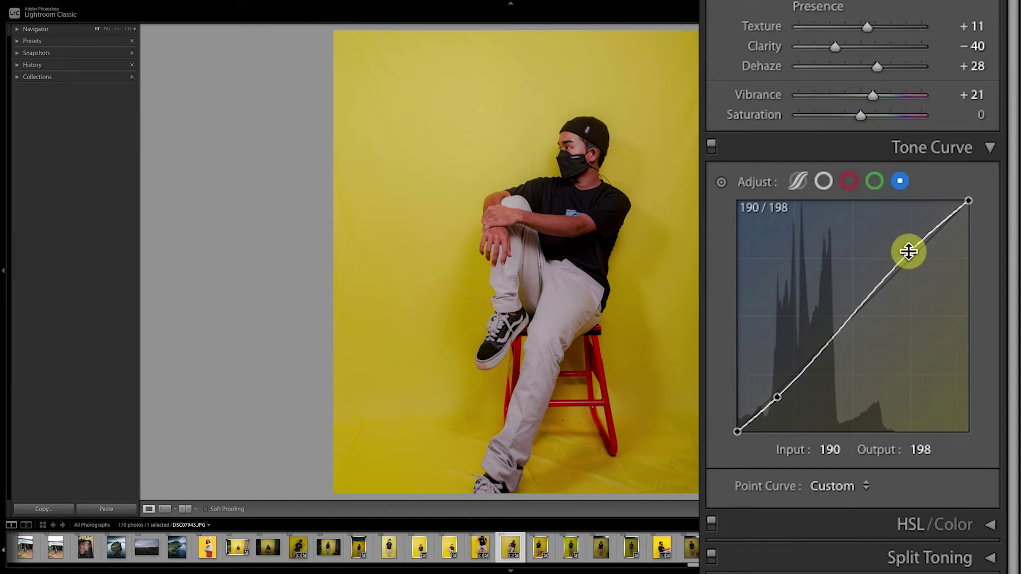
- On the RGB curve, lift the black point and add points near 46/48 and 191/194
{"action": "left_click", "coordinate": [823, 181]}
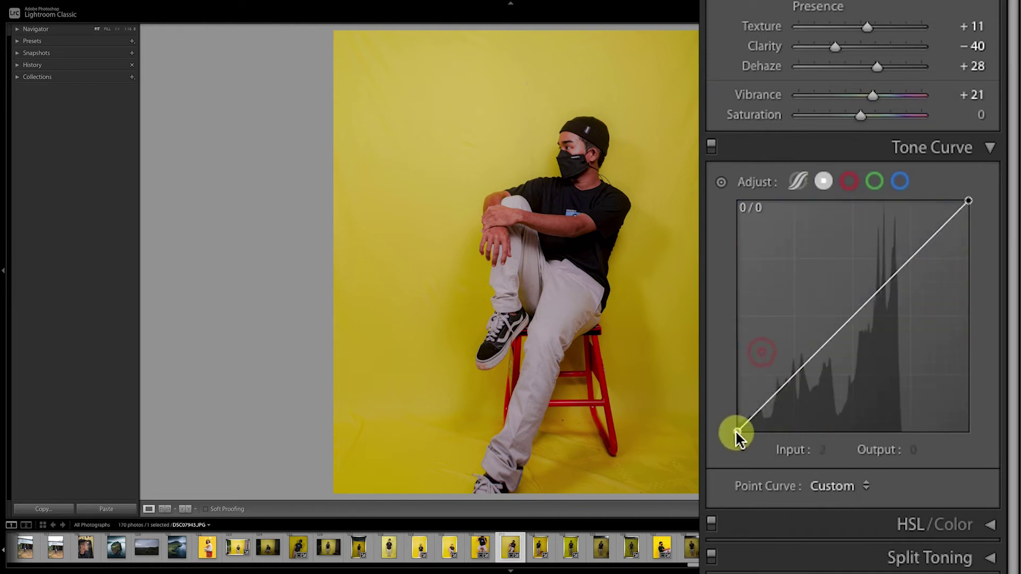
{"action": "left_click_drag", "start_coordinate": [735, 430], "coordinate": [732, 421]}
{"action": "left_click_drag", "start_coordinate": [733, 419], "coordinate": [733, 417]}
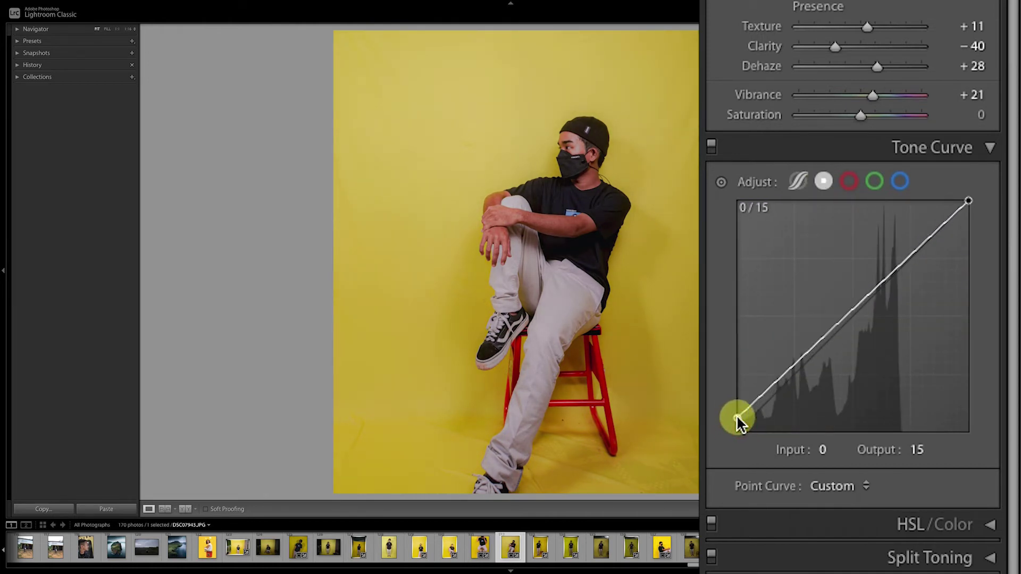
{"action": "left_click_drag", "start_coordinate": [772, 387], "coordinate": [780, 389]}
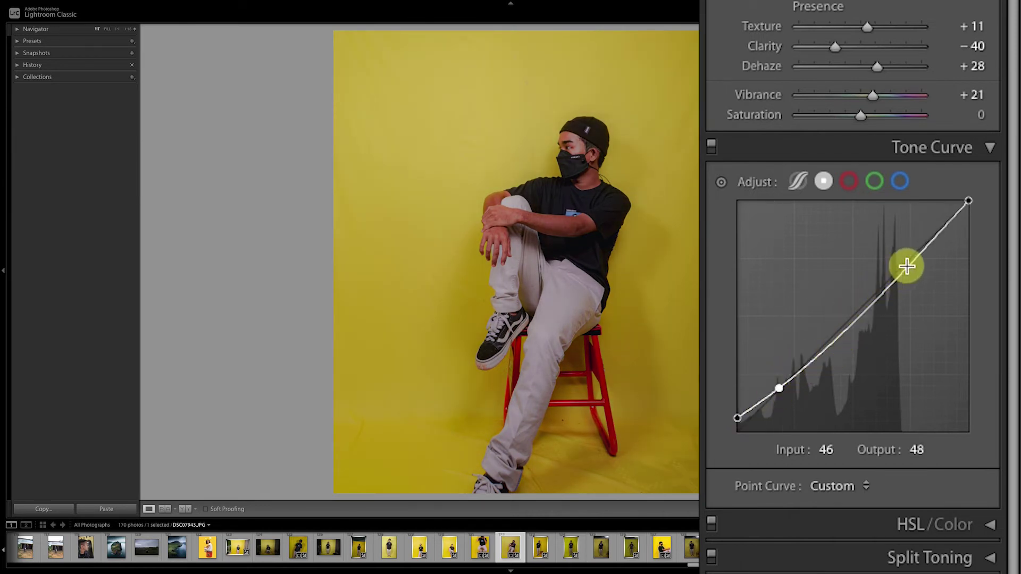
{"action": "left_click_drag", "start_coordinate": [911, 262], "coordinate": [910, 254]}
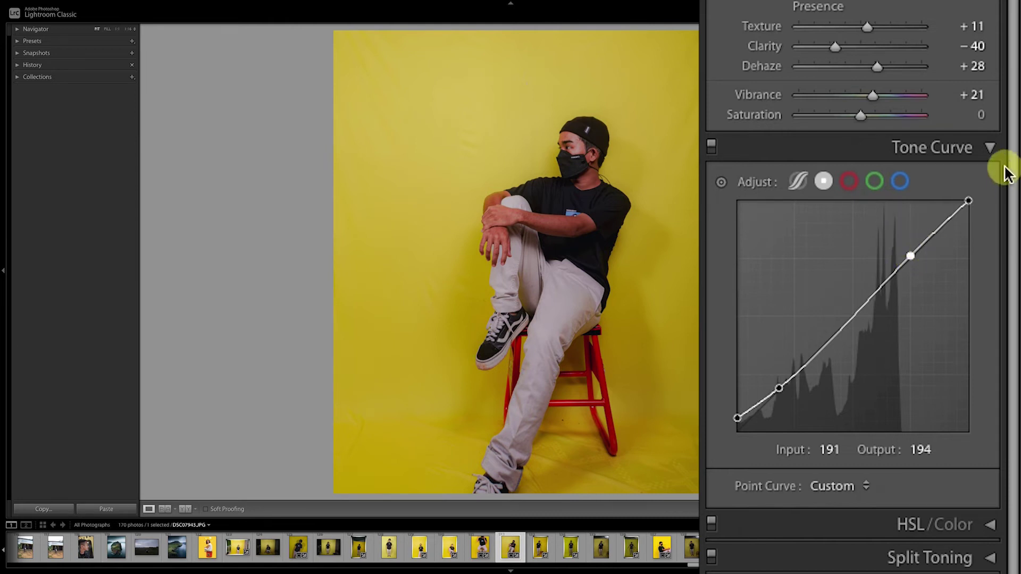
- In HSL/Color All view, set orange hue +12, orange saturation −6, yellow saturation +65, orange luminance +24
{"action": "left_click", "coordinate": [992, 148]}
{"action": "left_click", "coordinate": [987, 180]}
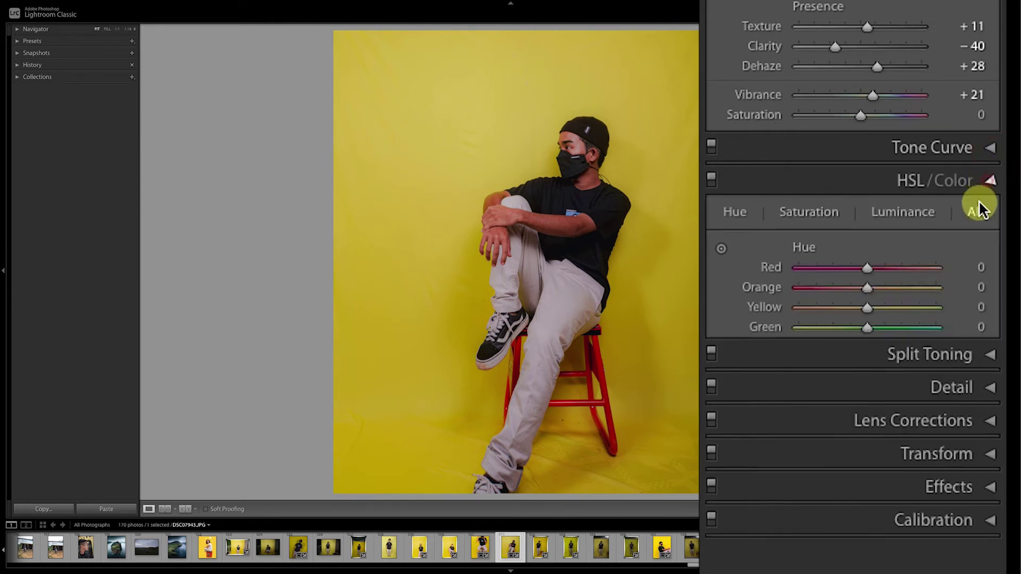
{"action": "left_click", "coordinate": [978, 208]}
{"action": "scroll", "coordinate": [908, 313], "scroll_direction": "down", "scroll_amount": 2}
{"action": "scroll", "coordinate": [908, 314], "scroll_direction": "down", "scroll_amount": 2}
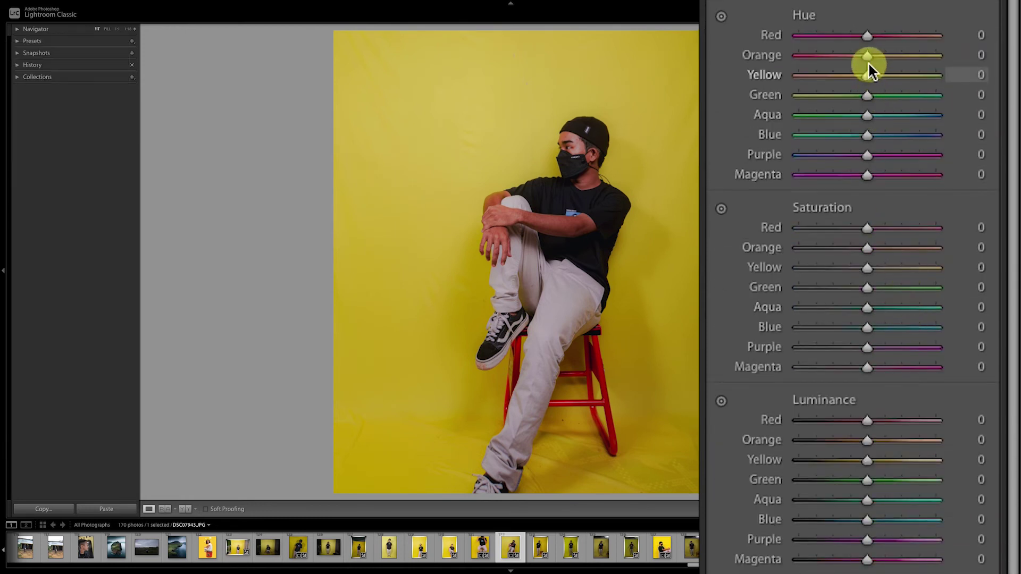
{"action": "left_click_drag", "start_coordinate": [867, 53], "coordinate": [876, 55]}
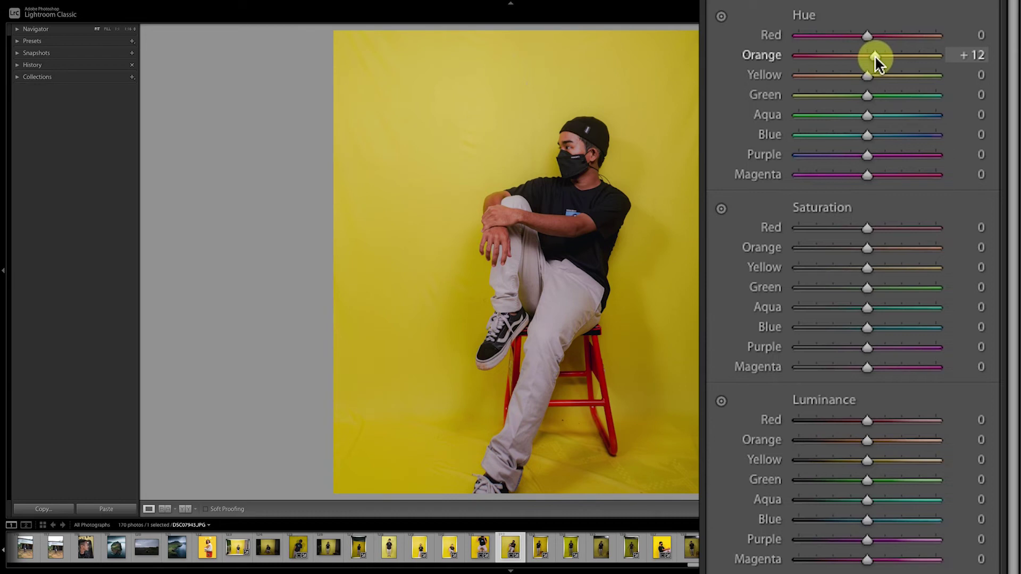
{"action": "left_click_drag", "start_coordinate": [868, 246], "coordinate": [866, 245]}
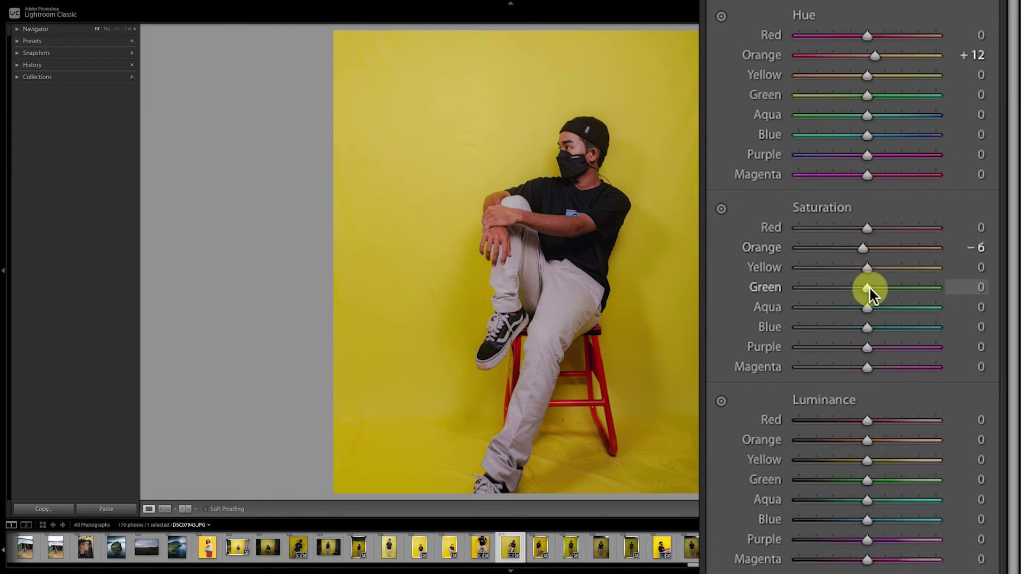
{"action": "left_click_drag", "start_coordinate": [868, 267], "coordinate": [914, 267]}
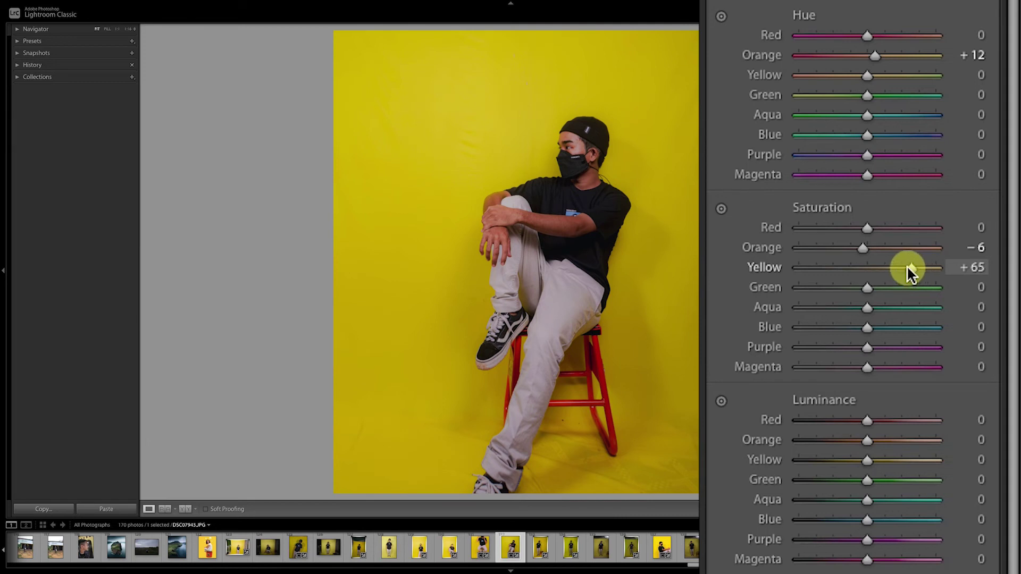
{"action": "left_click_drag", "start_coordinate": [867, 440], "coordinate": [882, 439]}
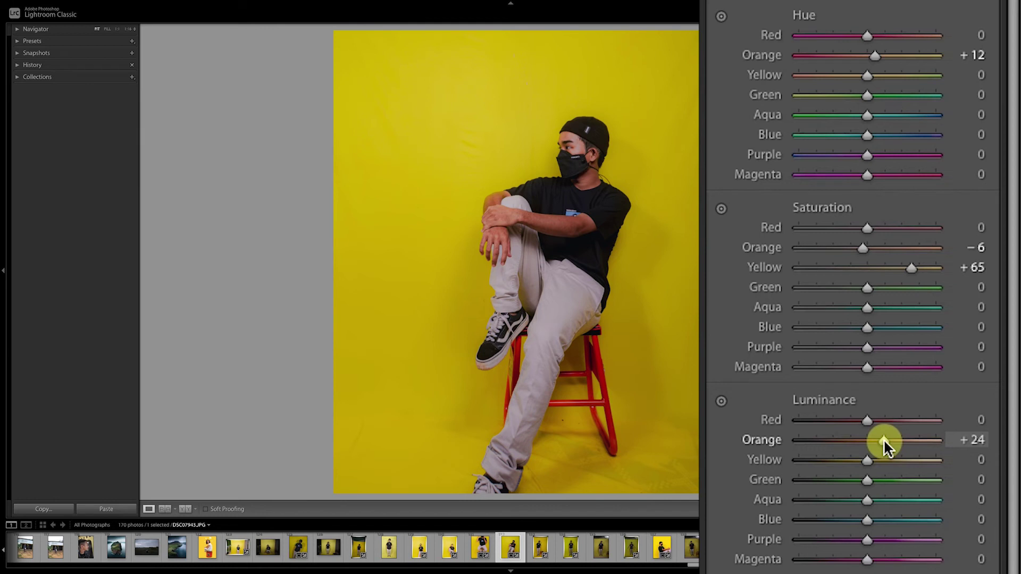
- Raise the Detail panel's sharpening amount to 38, keeping radius 1.0 and detail 25
{"action": "scroll", "coordinate": [851, 288], "scroll_direction": "up", "scroll_amount": 4}
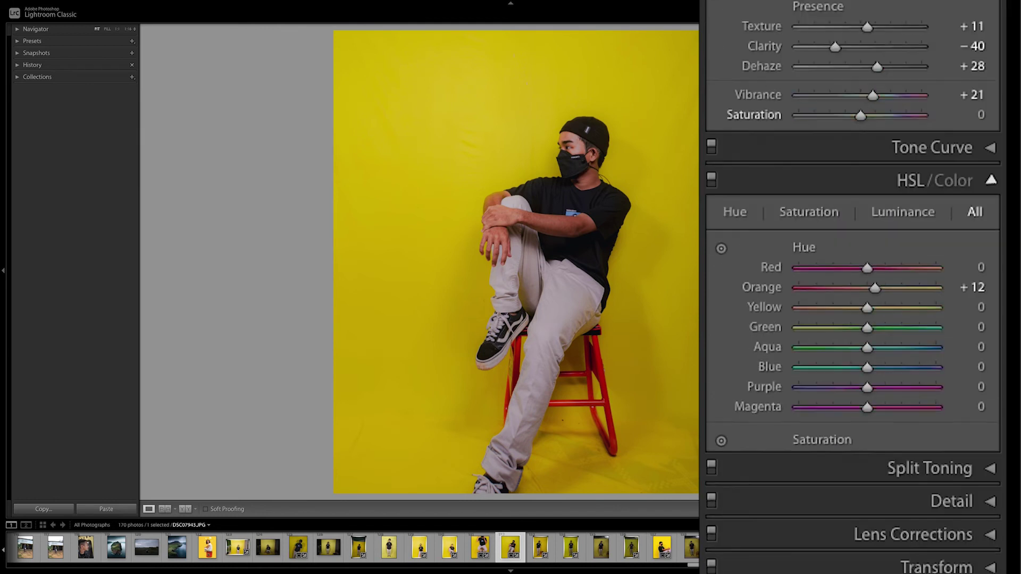
{"action": "left_click", "coordinate": [898, 181]}
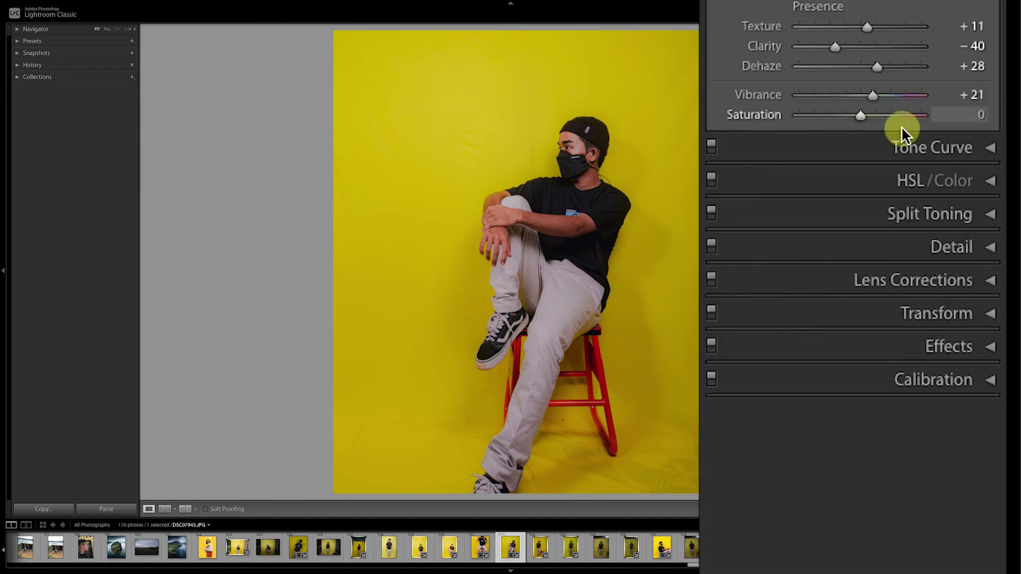
{"action": "left_click", "coordinate": [984, 237]}
{"action": "scroll", "coordinate": [885, 154], "scroll_direction": "down", "scroll_amount": 3}
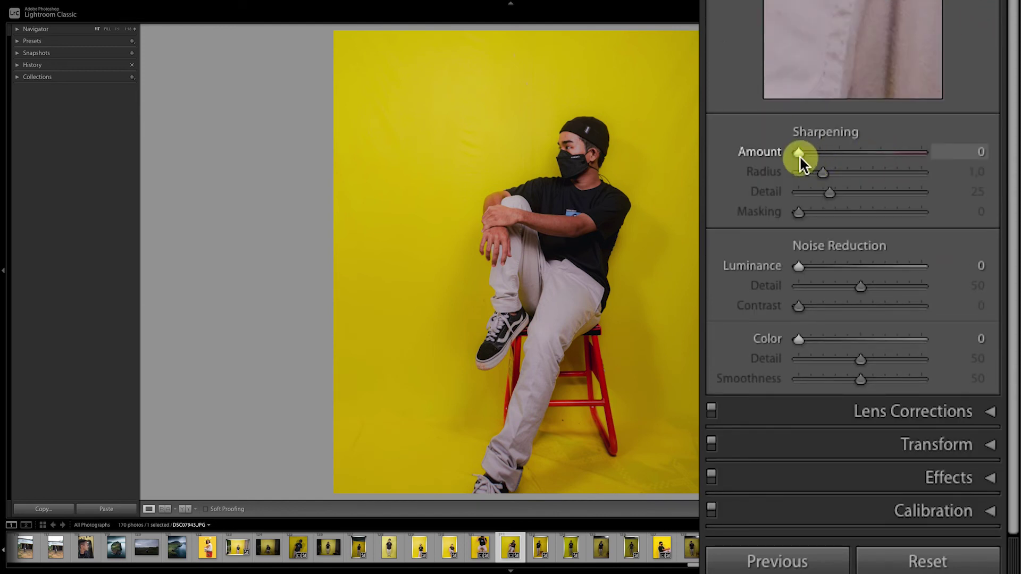
{"action": "left_click_drag", "start_coordinate": [799, 153], "coordinate": [832, 153]}
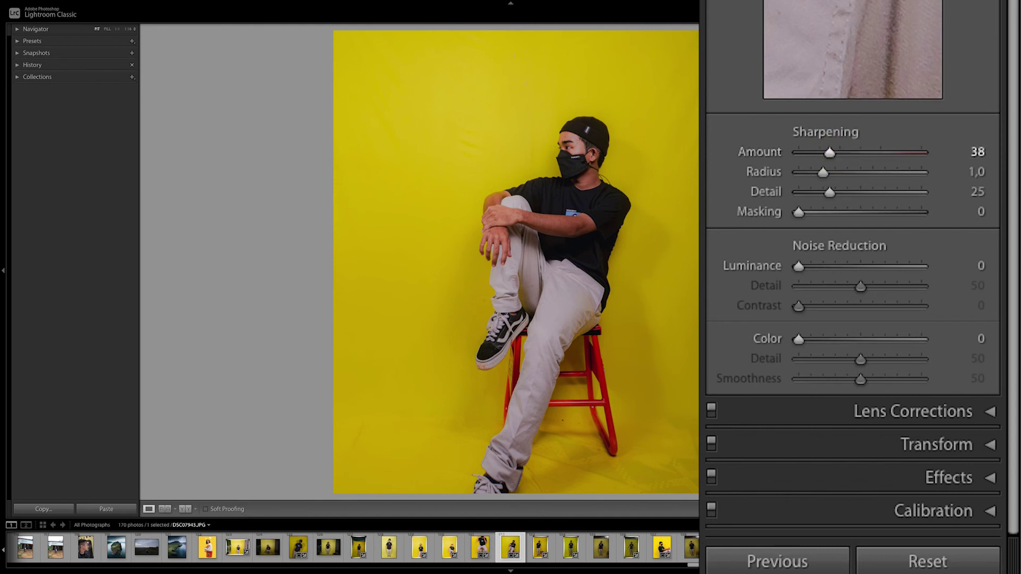
- In Calibration, set Shadows Tint to −100 and Blue Primary Saturation to +56
{"action": "left_click", "coordinate": [988, 210]}
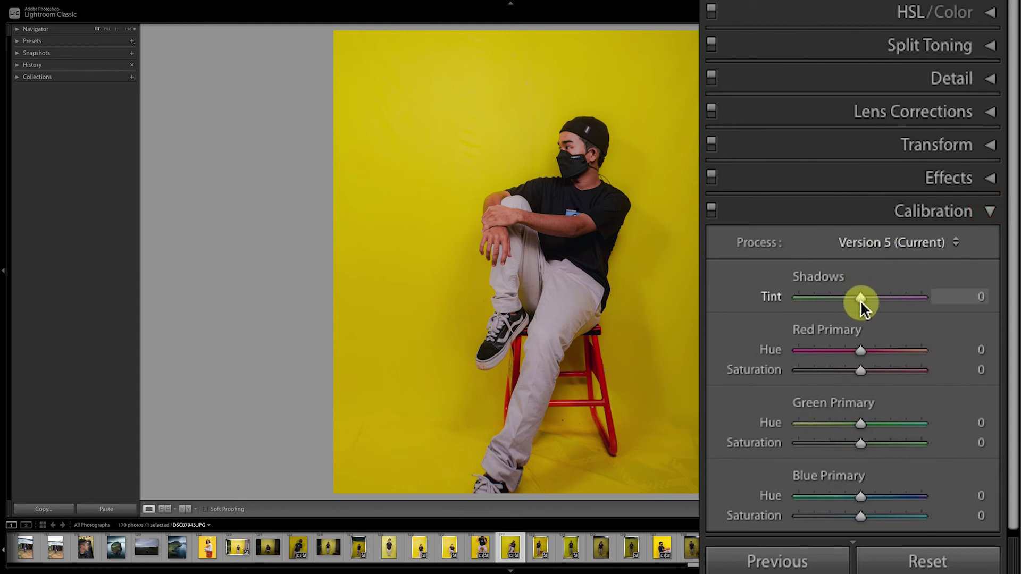
{"action": "left_click_drag", "start_coordinate": [860, 300], "coordinate": [755, 302]}
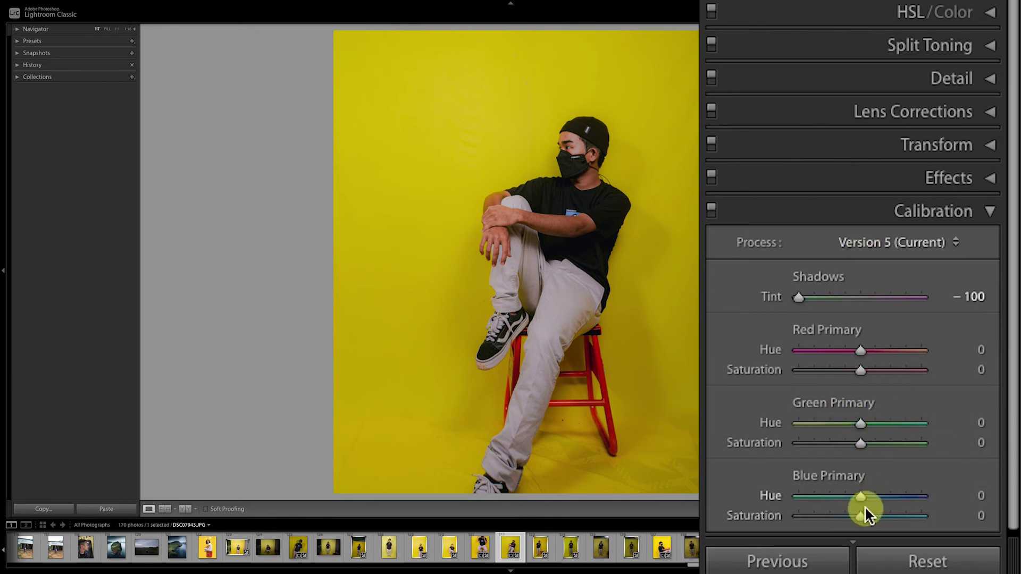
{"action": "left_click_drag", "start_coordinate": [862, 515], "coordinate": [893, 514]}
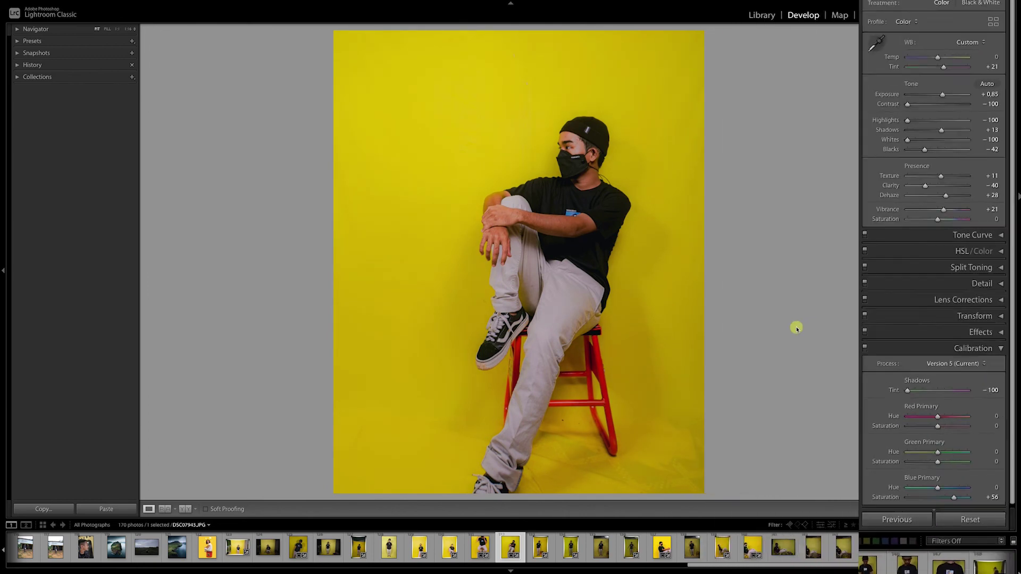
- Cycle through the Before & After layouts, ending on the Left/Right side-by-side view
{"action": "left_click", "coordinate": [185, 508]}
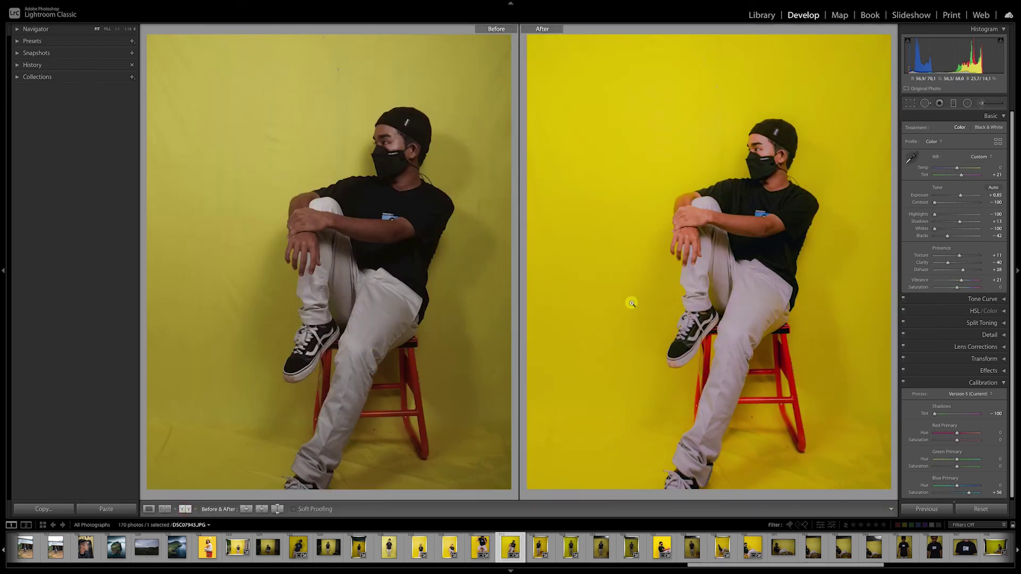
{"action": "left_click", "coordinate": [185, 509]}
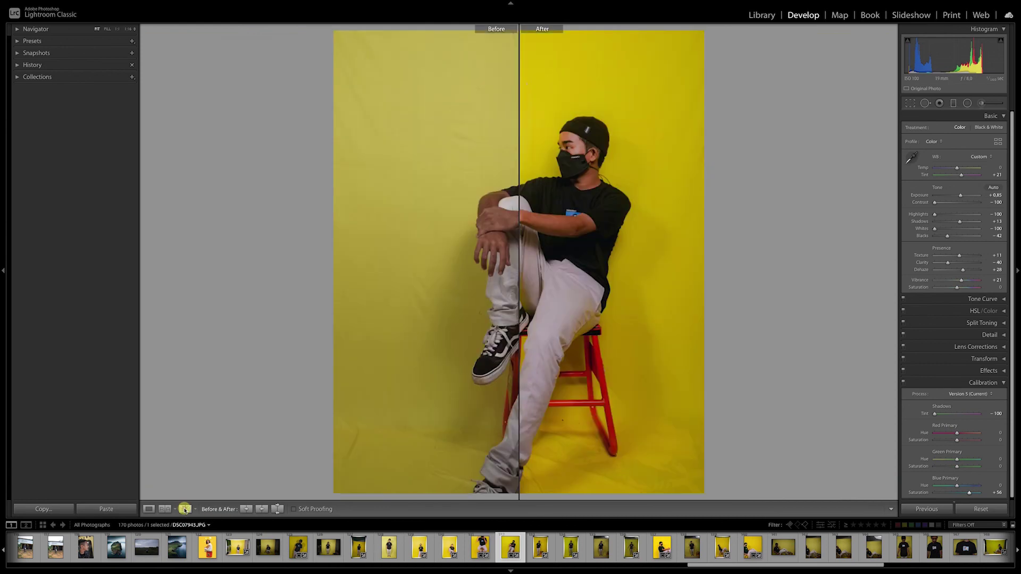
{"action": "left_click", "coordinate": [185, 509]}
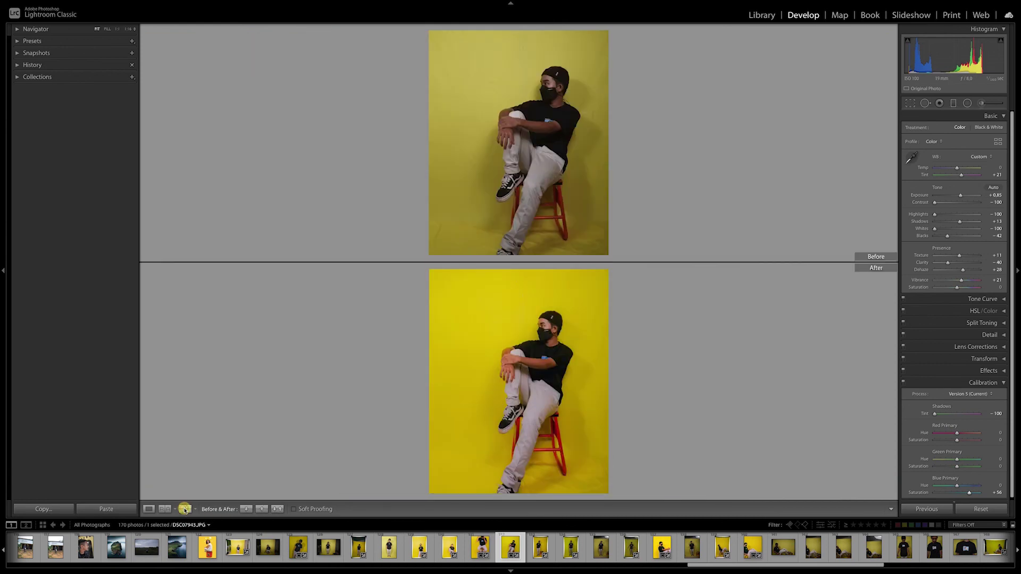
{"action": "left_click", "coordinate": [185, 510]}
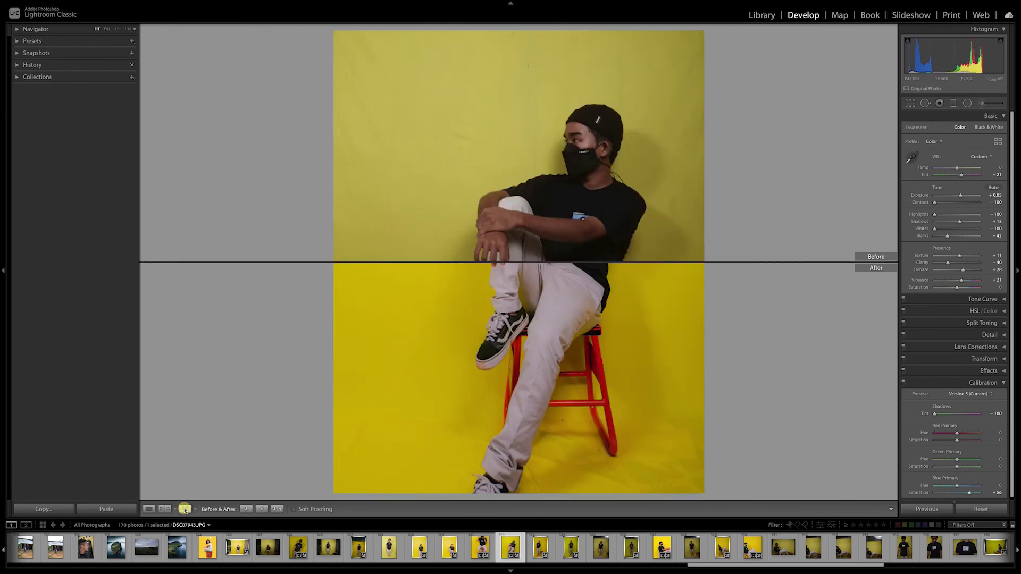
{"action": "left_click", "coordinate": [185, 509]}
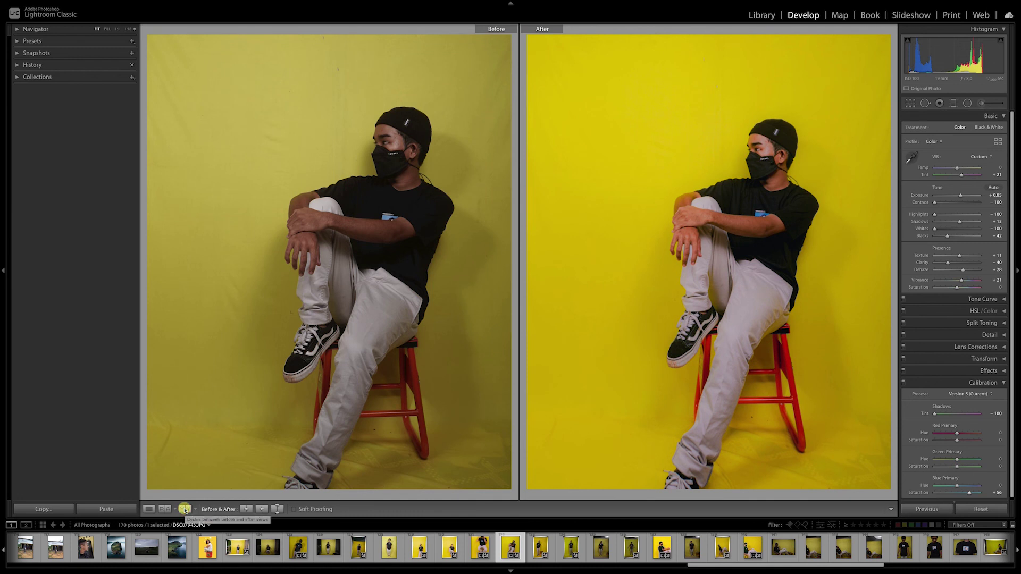